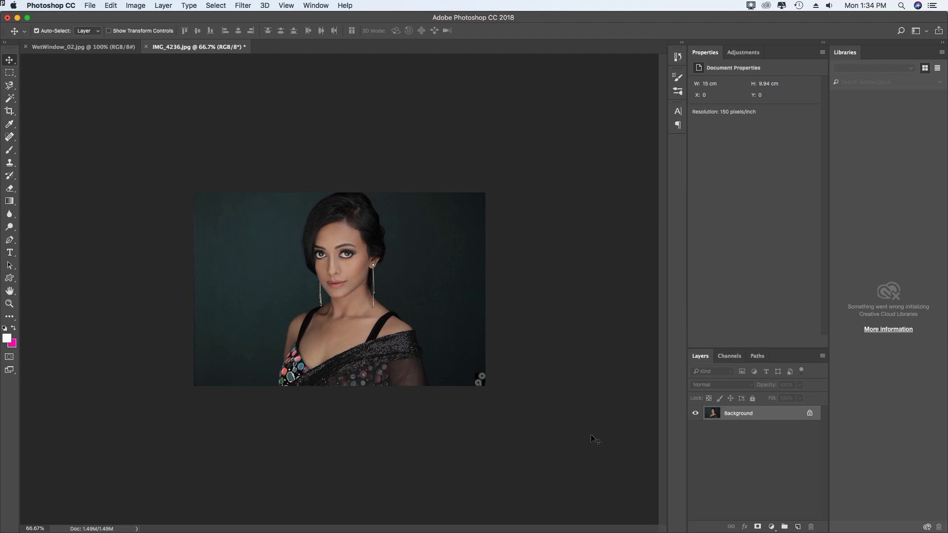
Step: Clear the selection in WetWindow_02.jpg and return to the IMG_4236.jpg portrait
left_click(94, 47)
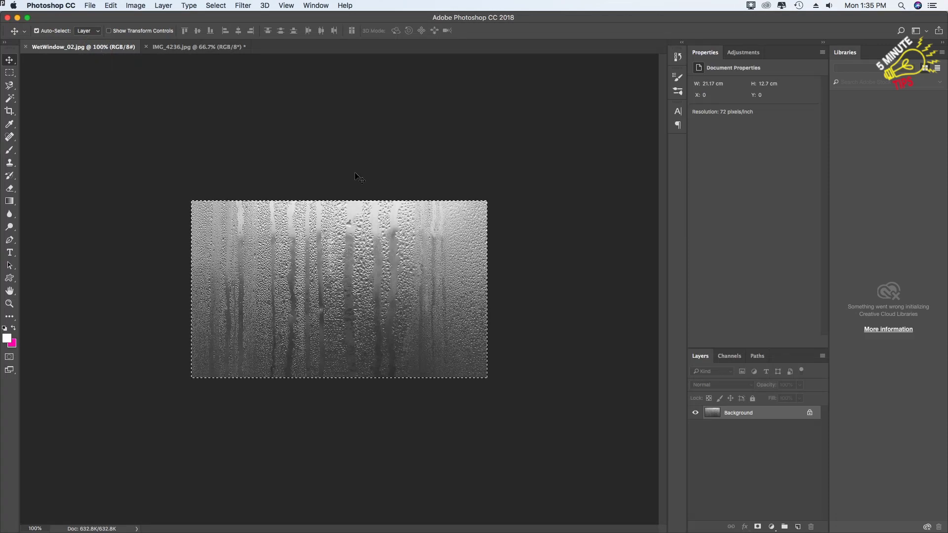
key("super+d")
left_click(204, 47)
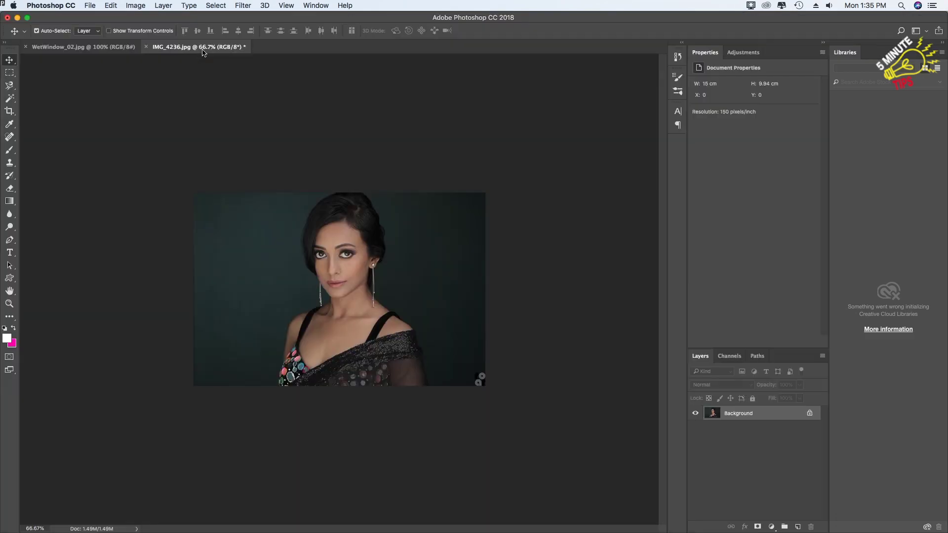
Step: Duplicate the Background layer as Background copy and convert the copy to a smart object
right_click(778, 419)
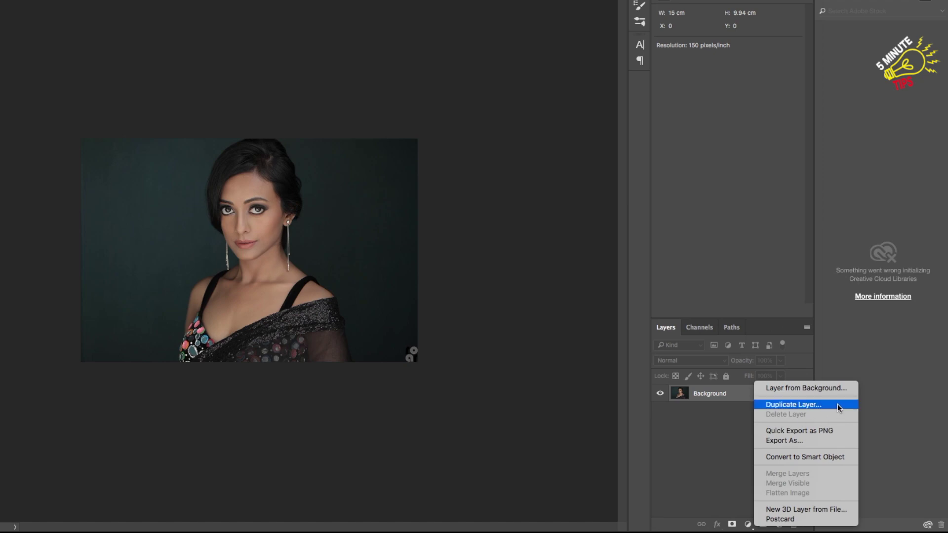
left_click(838, 404)
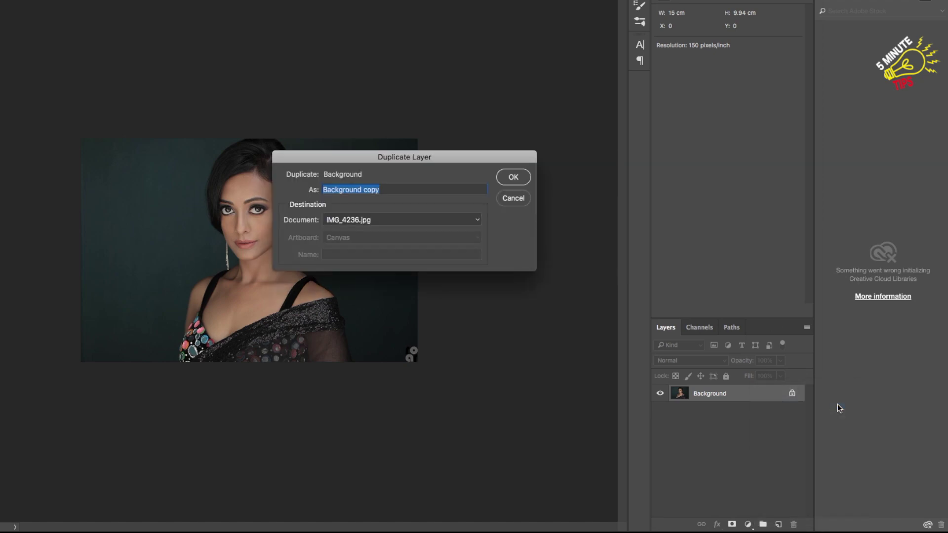
left_click(512, 179)
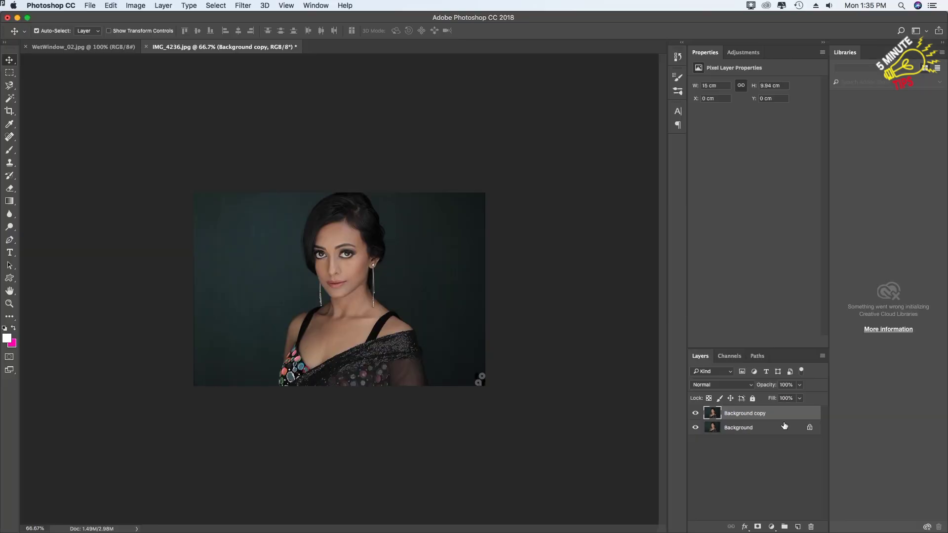
right_click(798, 418)
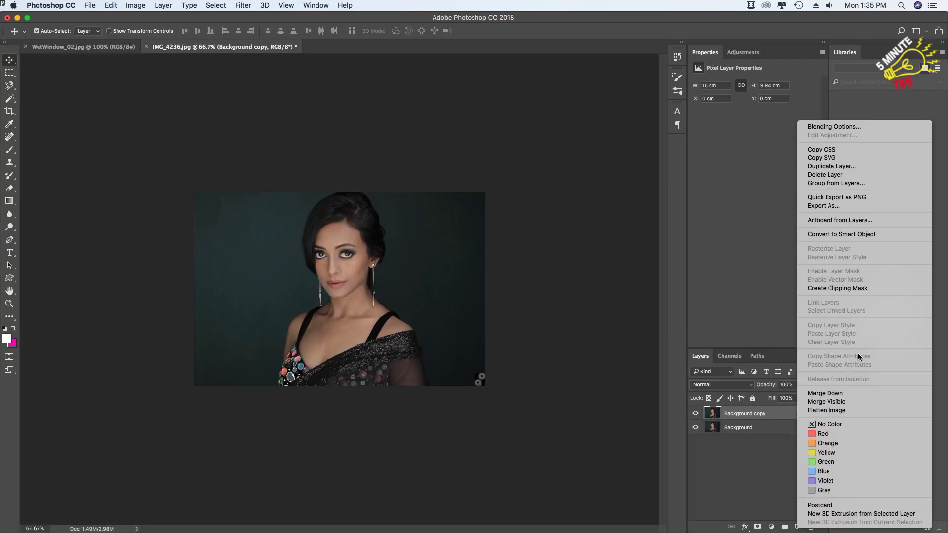
left_click(902, 235)
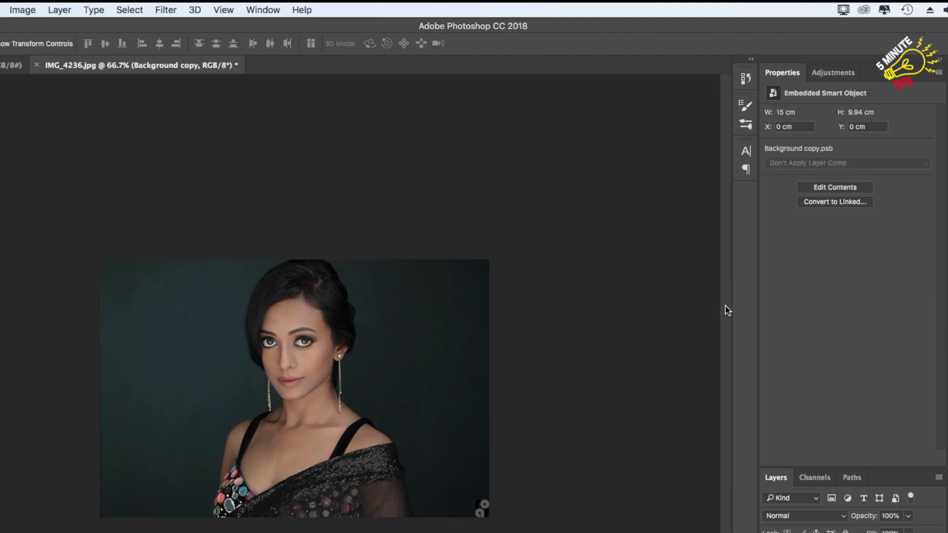
Step: Apply a Gaussian Blur with a radius of 9.5 pixels to the Background copy smart object
left_click(166, 11)
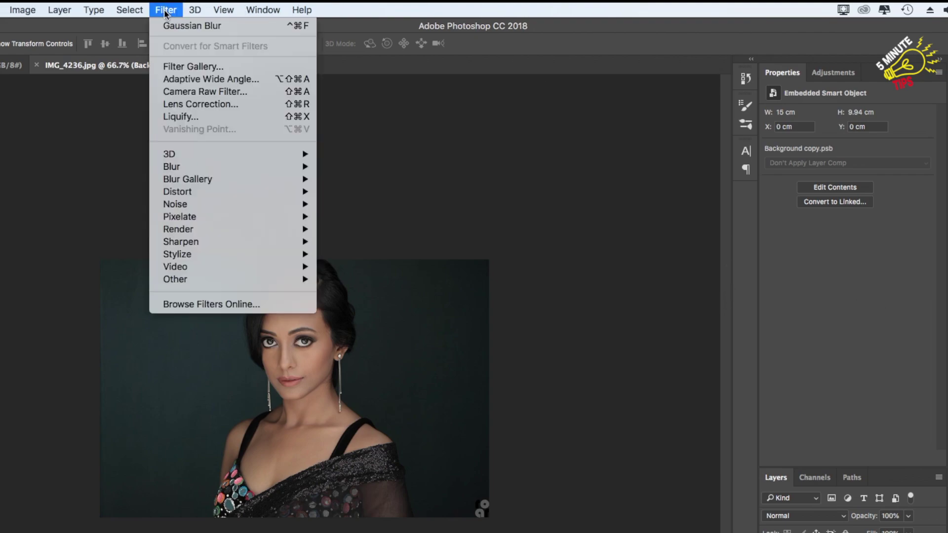
mouse_move(187, 171)
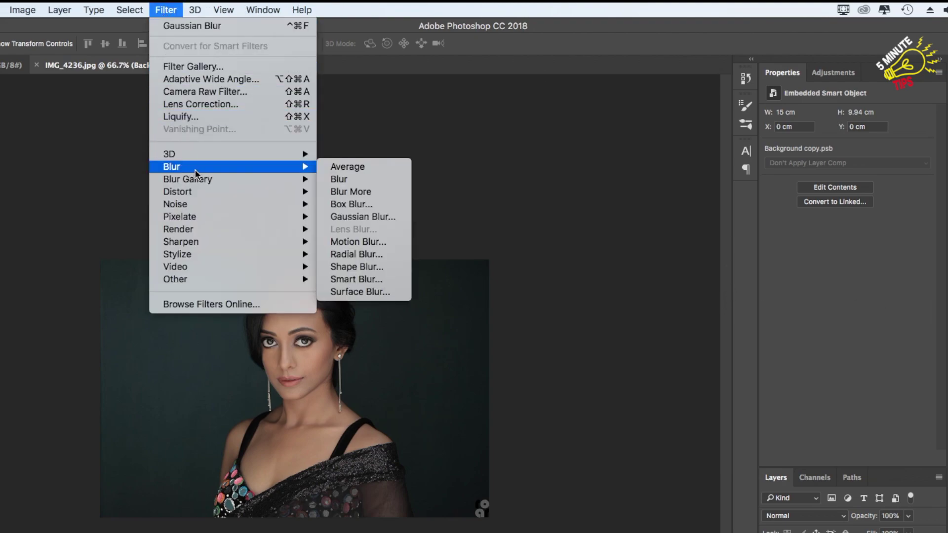
left_click(379, 217)
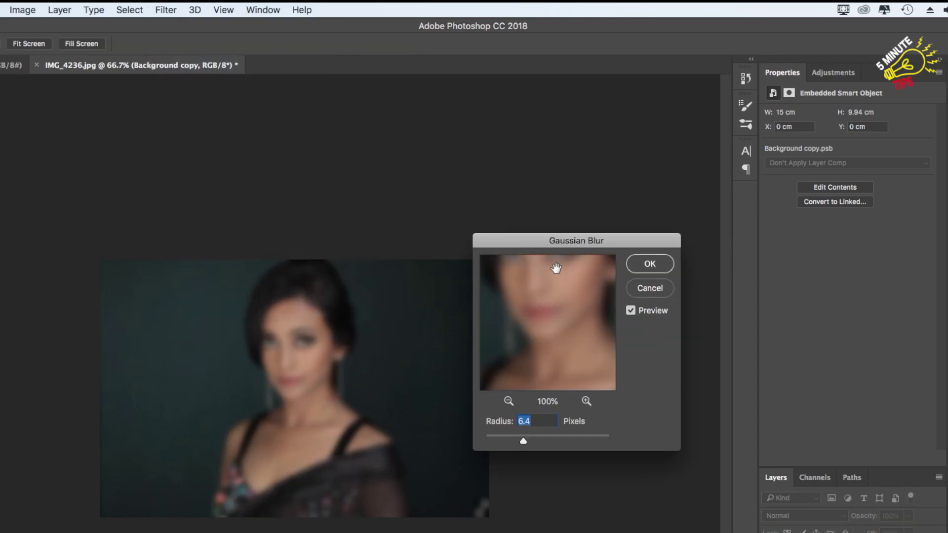
left_click_drag(524, 441, 533, 443)
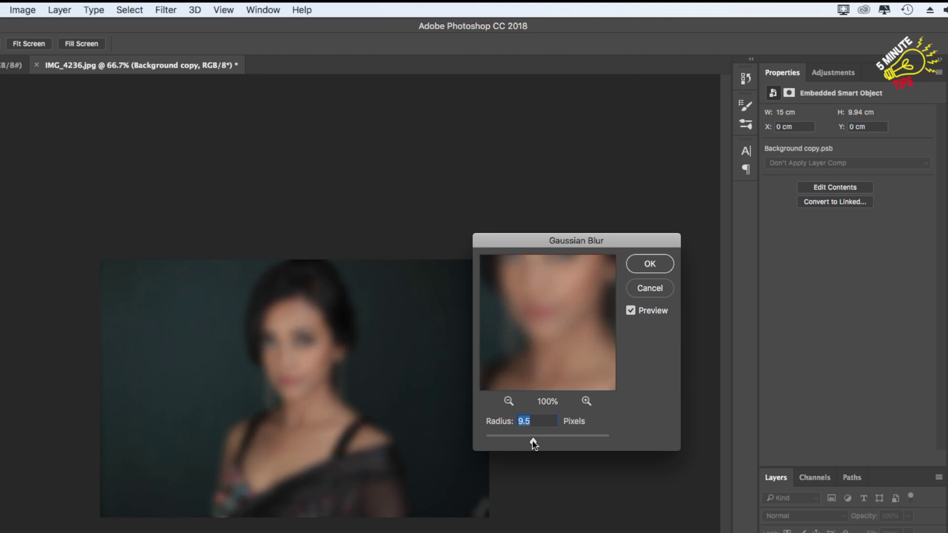
left_click(533, 442)
left_click(655, 266)
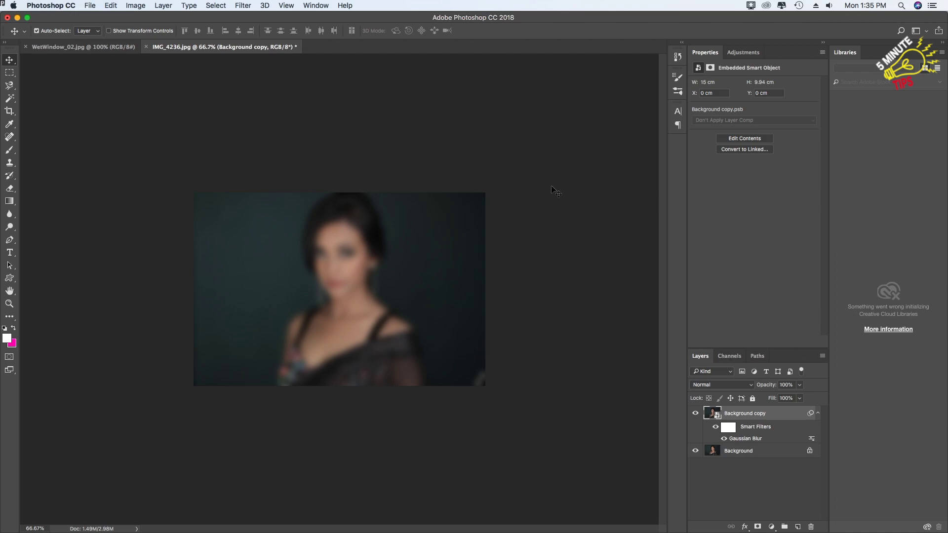
Step: Bring the WetWindow_02.jpg image into the IMG_4236.jpg document as a new layer above the blurred portrait
left_click(96, 46)
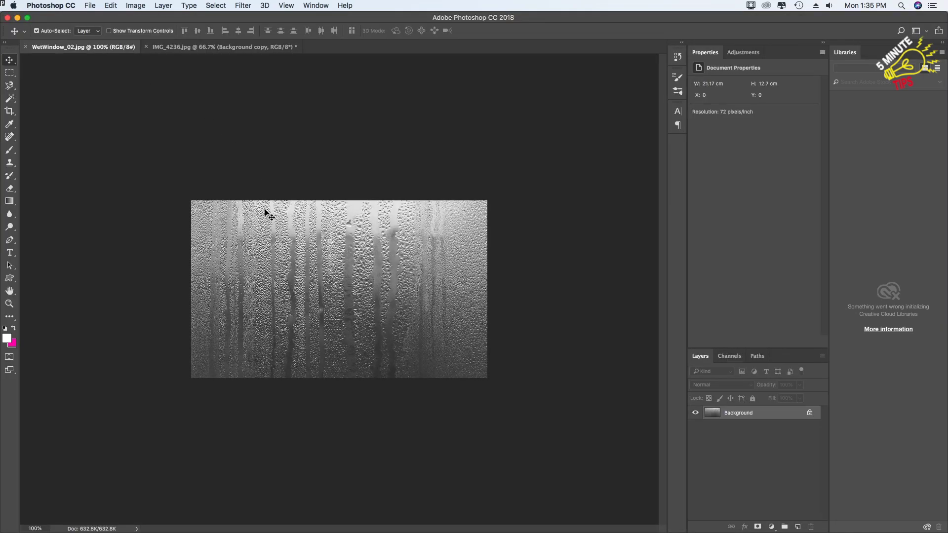
left_click(326, 297)
left_click_drag(323, 249, 353, 302)
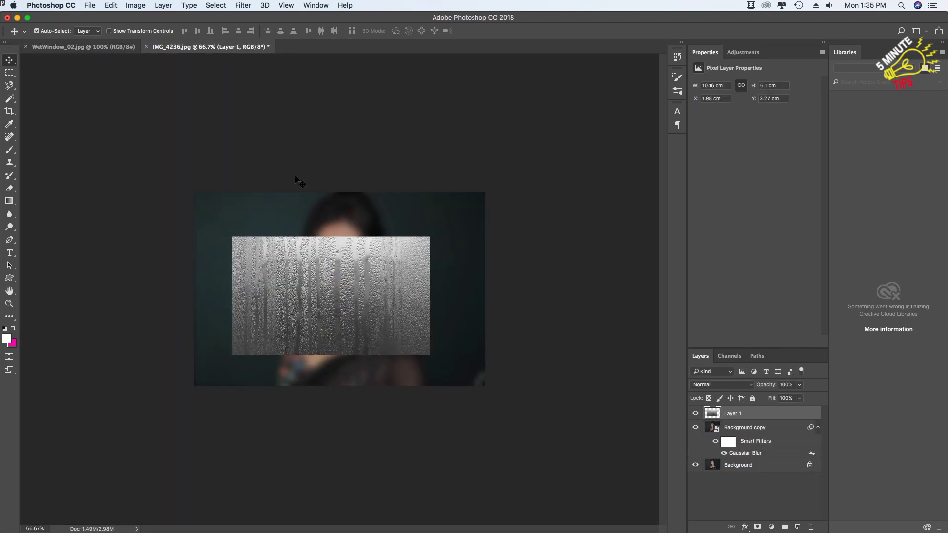
Step: Enlarge the wet window layer to about 17.2 × 10.33 cm to cover the whole canvas and set its blend mode to Hard Light
left_click(112, 6)
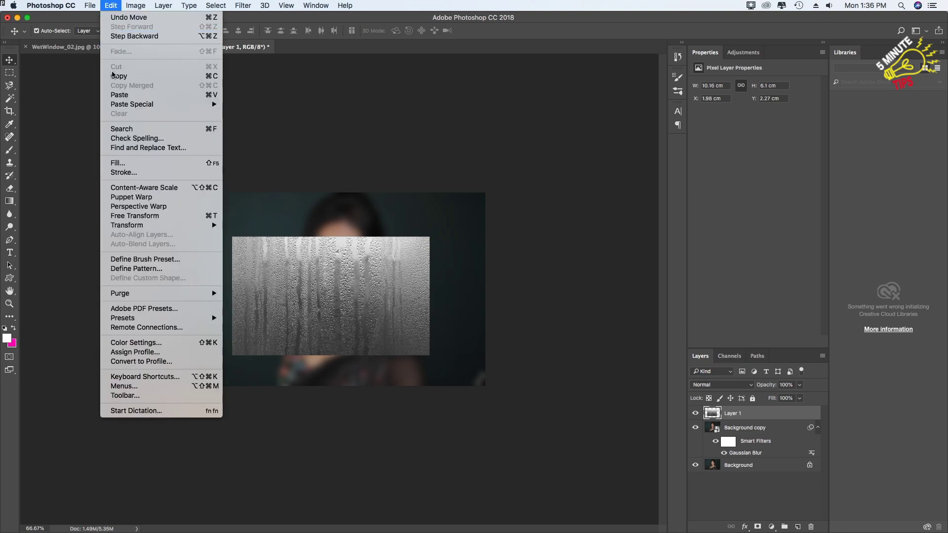
mouse_move(183, 227)
left_click(344, 167)
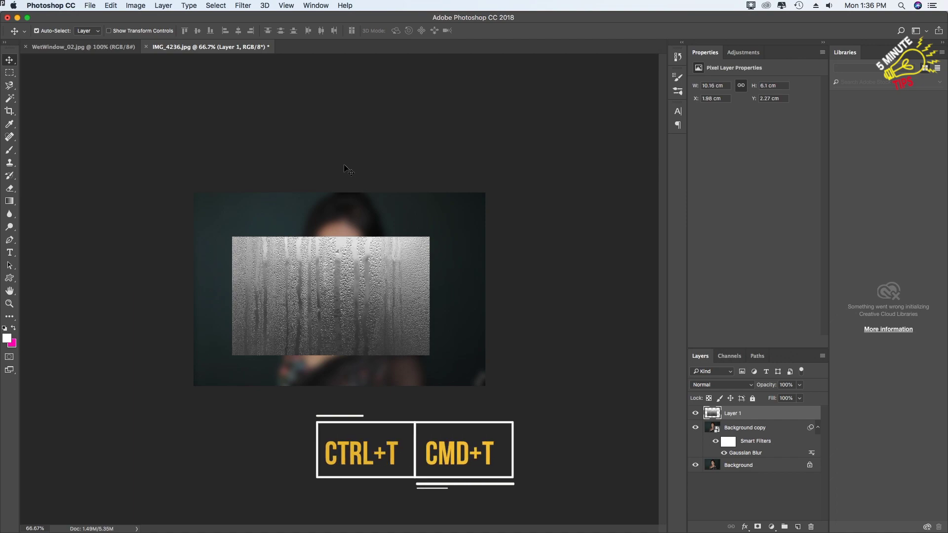
key("super+t")
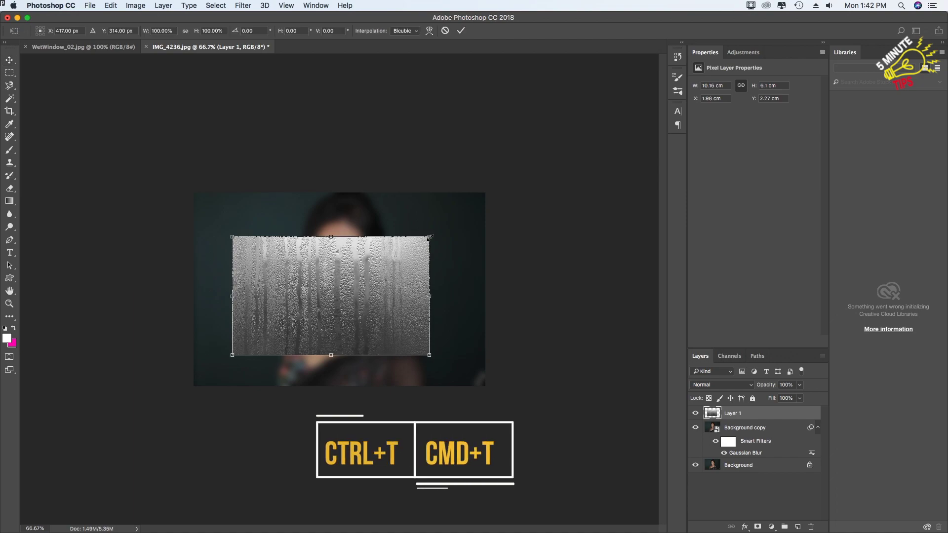
left_click_drag(429, 237, 505, 214)
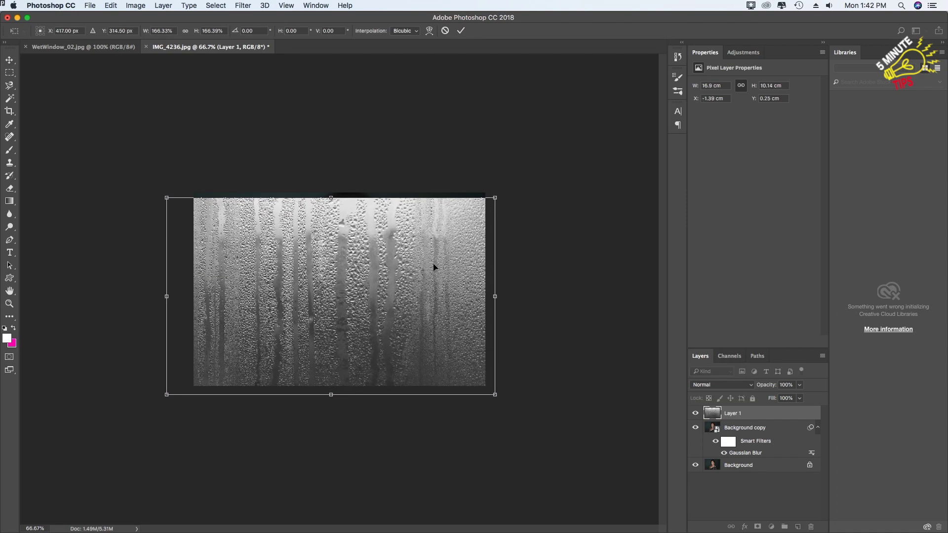
left_click_drag(433, 267, 433, 263)
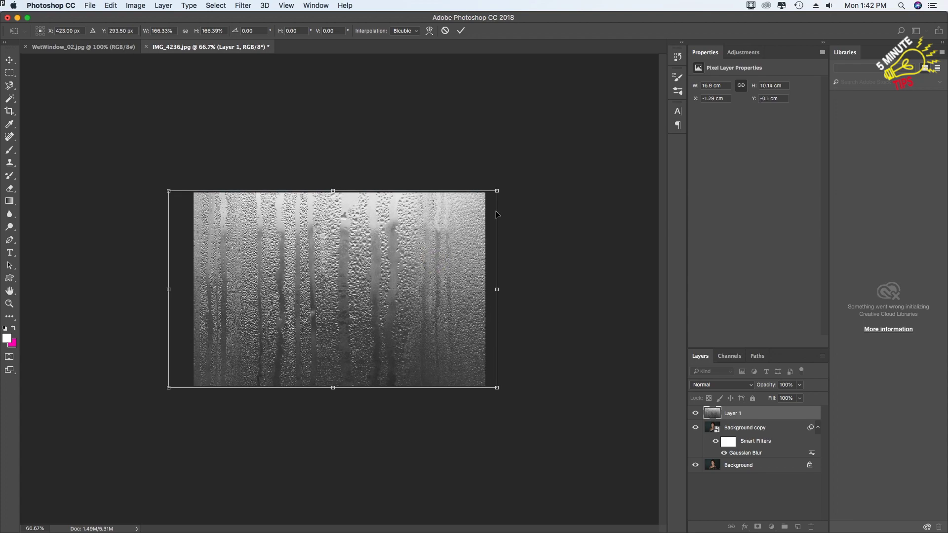
left_click_drag(497, 191, 500, 191)
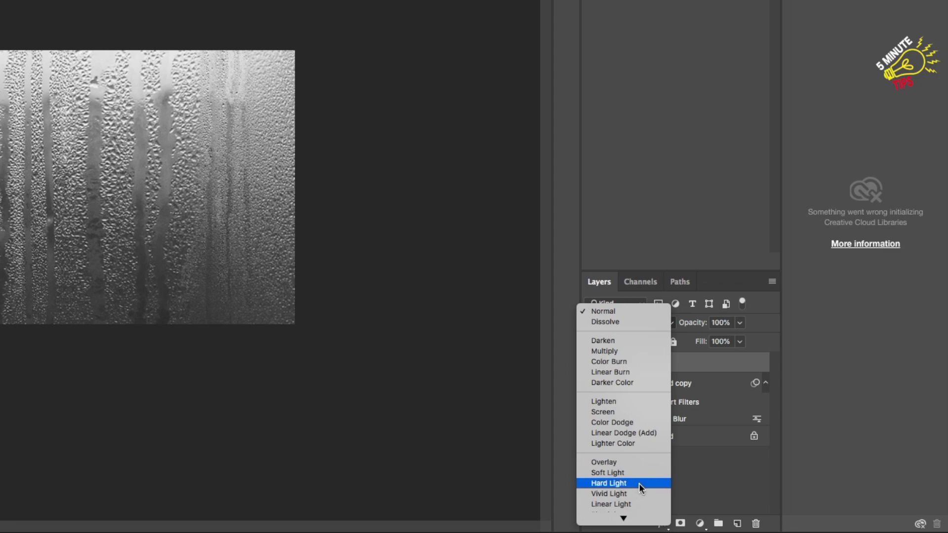
left_click(652, 483)
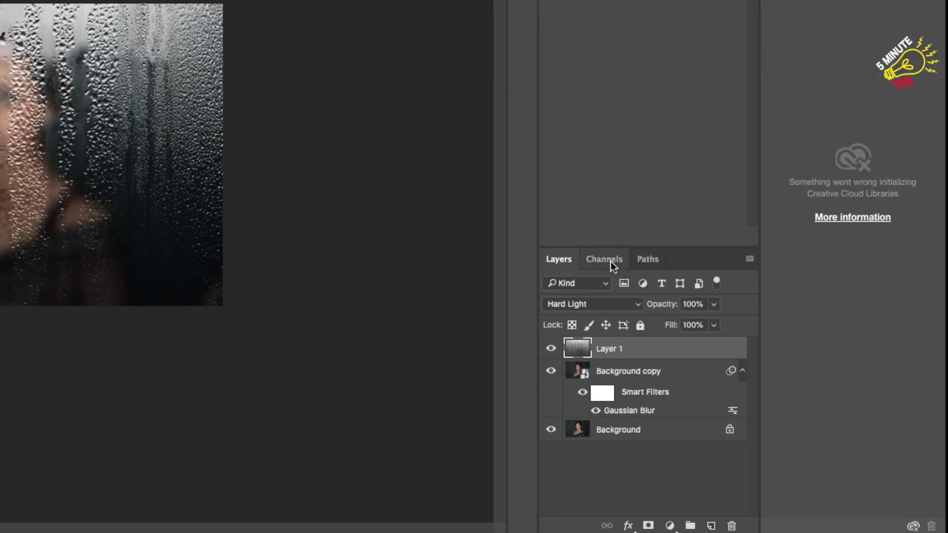
Step: Create a new black alpha channel in the portrait document and display it at 100%
left_click(604, 259)
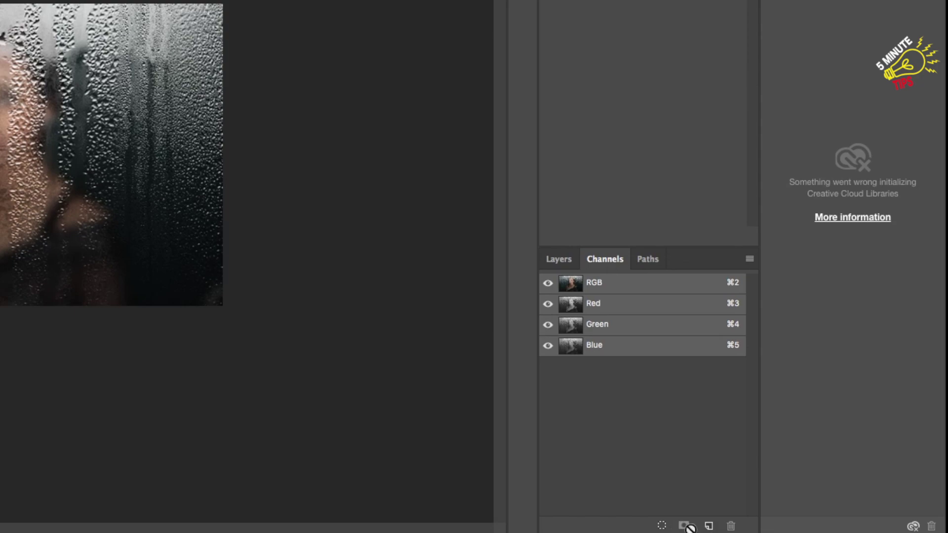
left_click(709, 525)
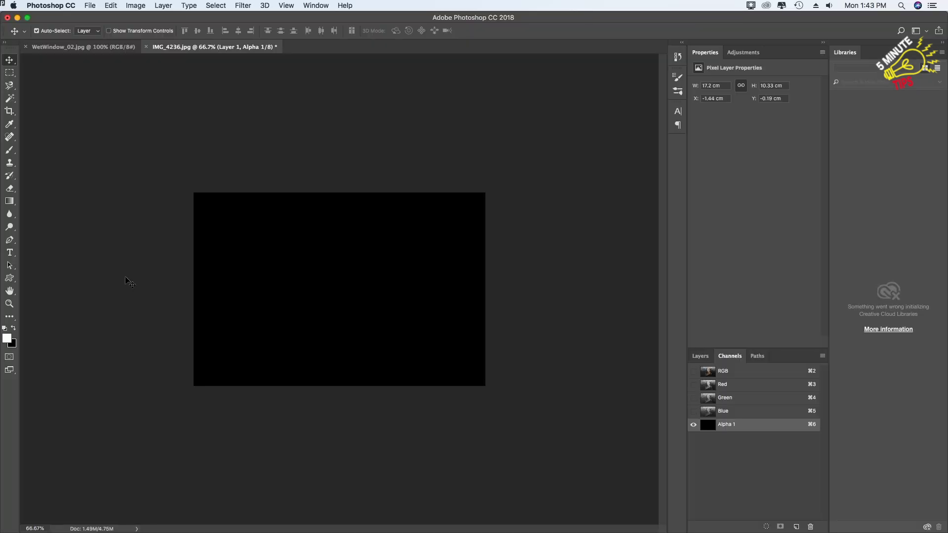
key("super+1")
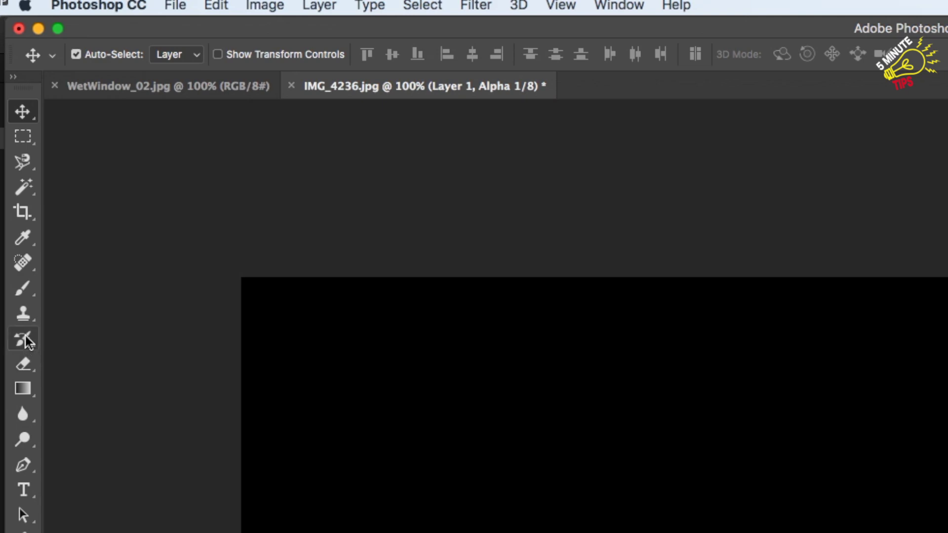
Step: Paint wavy vertical white streaks across the alpha channel with a 30 px Soft Round brush
left_click(23, 291)
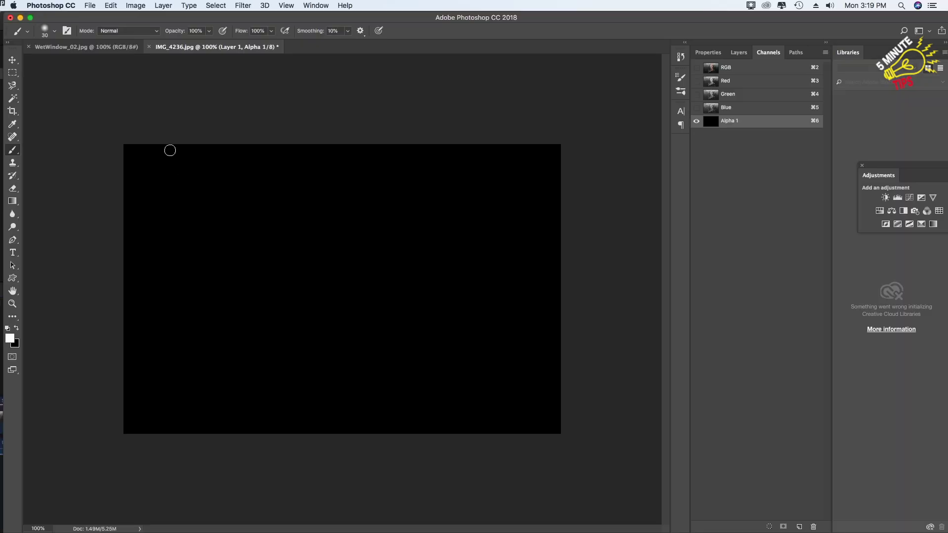
left_click_drag(171, 151, 137, 294)
mouse_move(211, 160)
left_mouse_down()
mouse_move(197, 233)
mouse_move(207, 312)
mouse_move(188, 397)
left_mouse_up()
left_click_drag(265, 140, 252, 239)
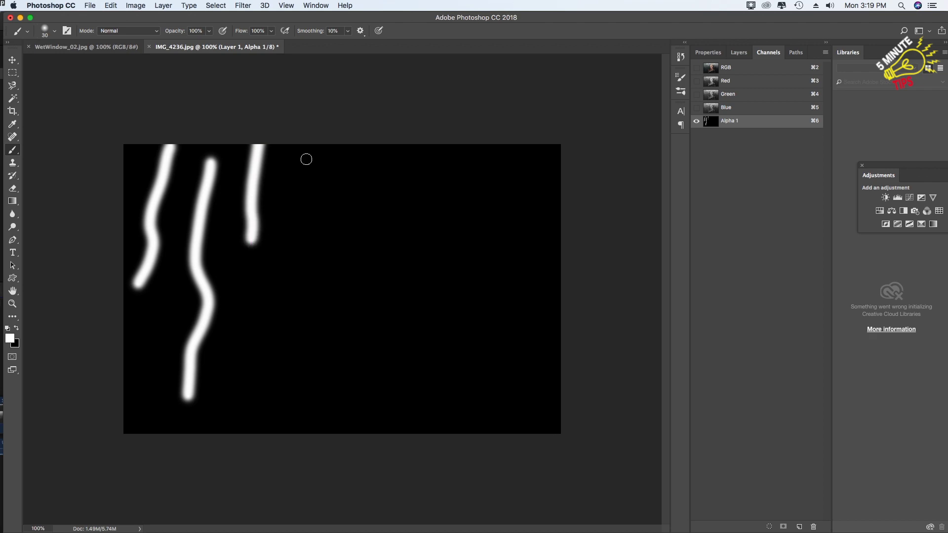
left_click_drag(312, 143, 257, 442)
left_click_drag(244, 334, 226, 438)
left_click_drag(355, 147, 342, 261)
left_click_drag(332, 307, 328, 424)
left_click_drag(426, 144, 386, 332)
left_click_drag(434, 217, 394, 374)
key("super+z")
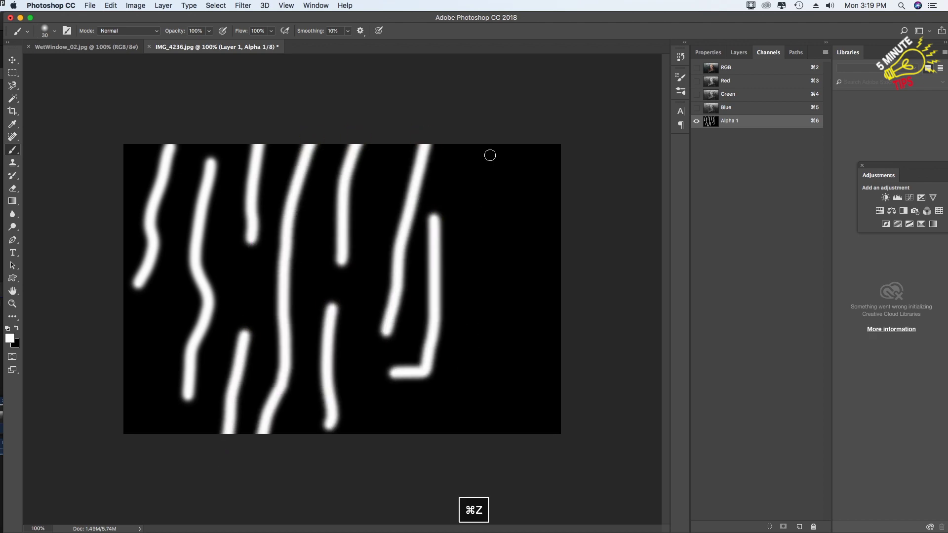
left_click_drag(484, 143, 466, 342)
left_click_drag(531, 142, 556, 389)
left_click_drag(466, 469, 498, 391)
Step: Reduce the brush size to 12 px and paint short thin white streaks in the gaps between the thick ones
left_click(46, 32)
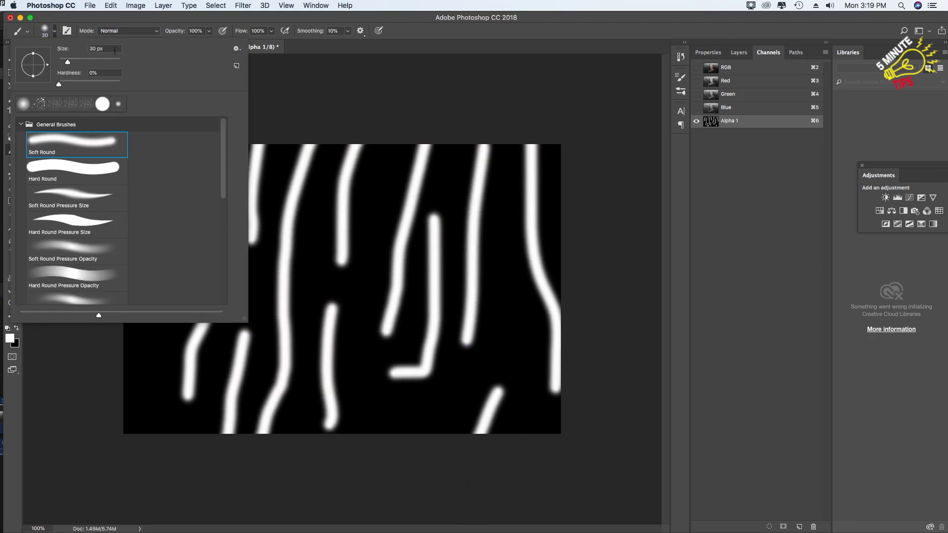
left_click_drag(69, 64, 62, 66)
left_click_drag(393, 144, 376, 197)
left_click_drag(306, 248, 305, 299)
left_click_drag(379, 270, 364, 311)
left_click_drag(242, 273, 240, 309)
left_click_drag(512, 286, 526, 406)
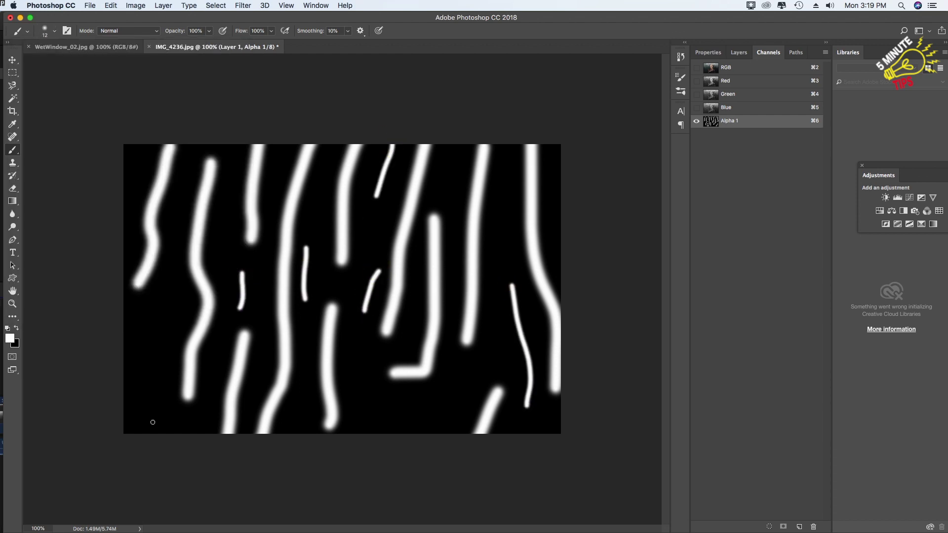
left_click_drag(131, 405, 146, 338)
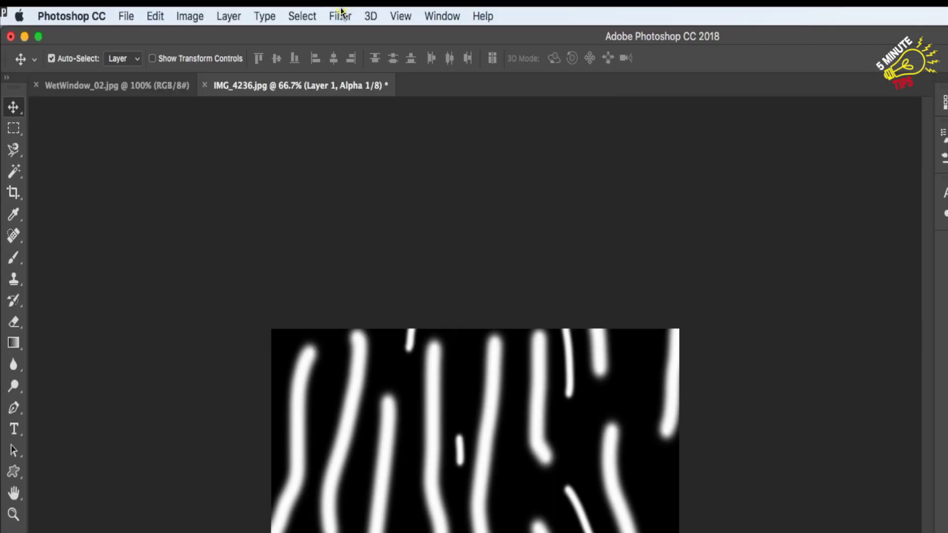
Step: Distort the alpha channel's streaks with the Wave filter, setting the maximum wavelength to 245
left_click(242, 5)
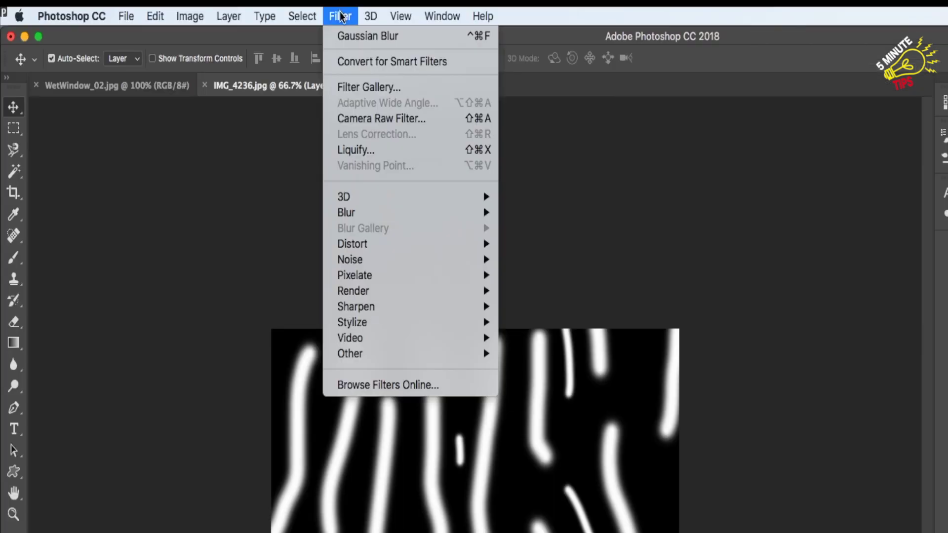
mouse_move(353, 247)
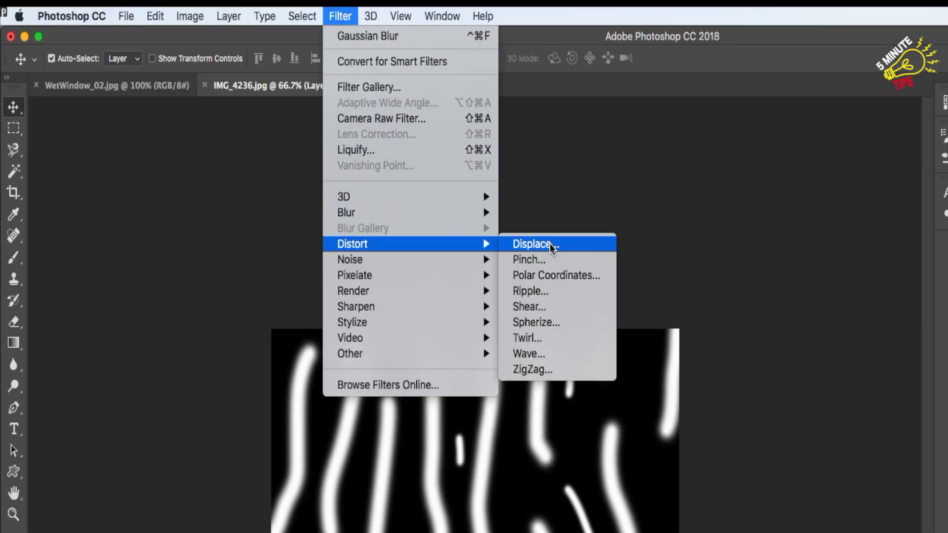
left_click(580, 364)
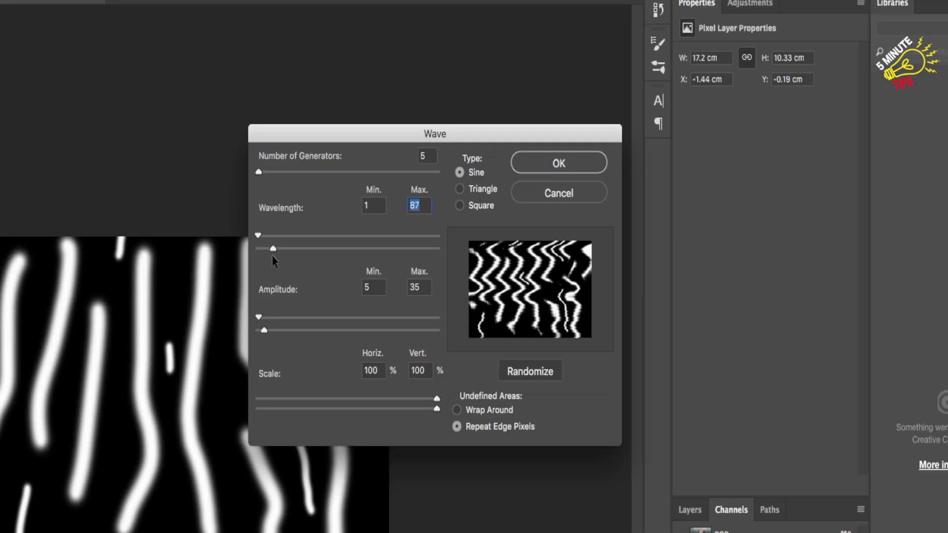
left_click_drag(263, 262, 301, 264)
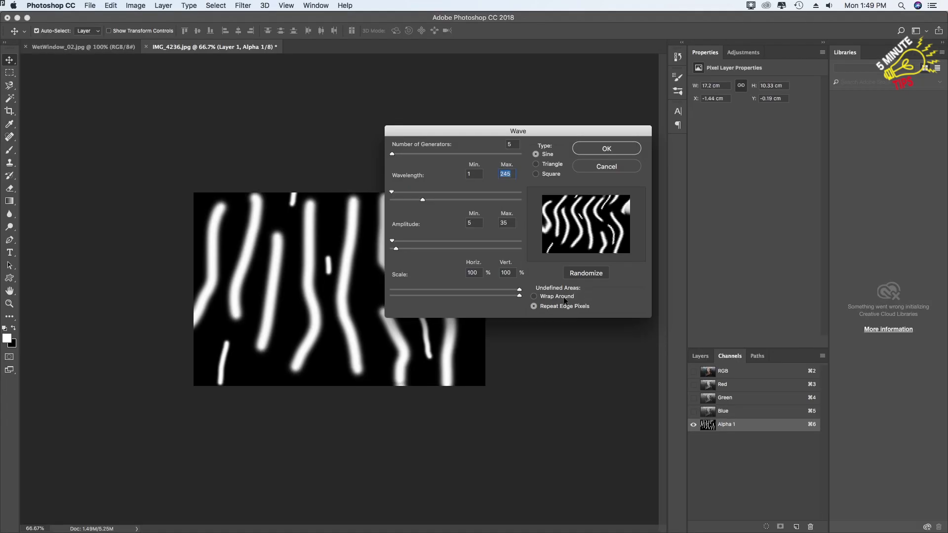
left_click(628, 149)
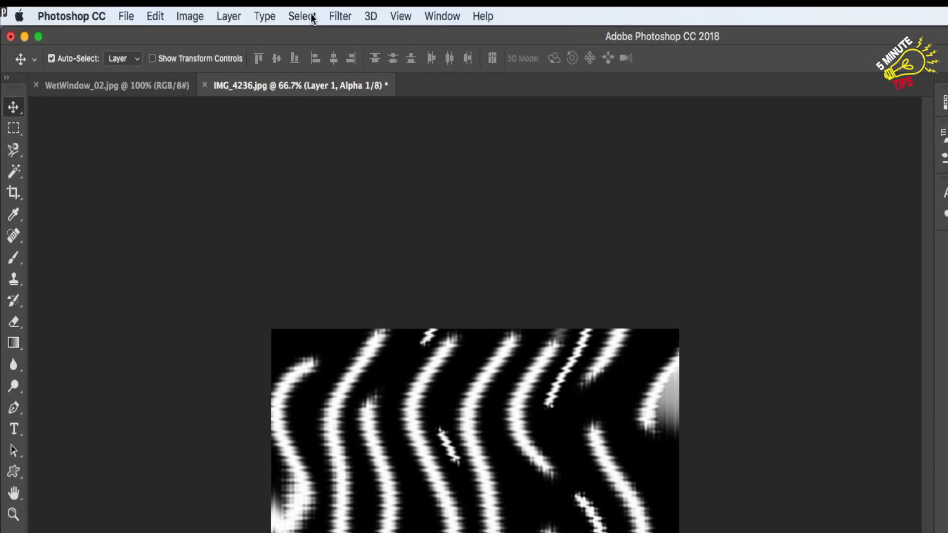
Step: Distort the alpha channel's streaks with the Ripple filter at an amount of -999% and Medium size
left_click(243, 5)
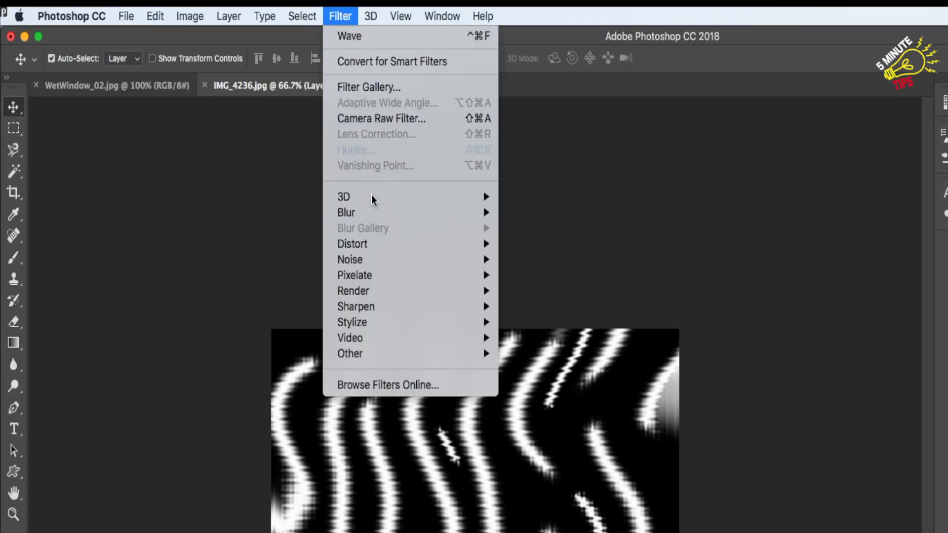
mouse_move(376, 245)
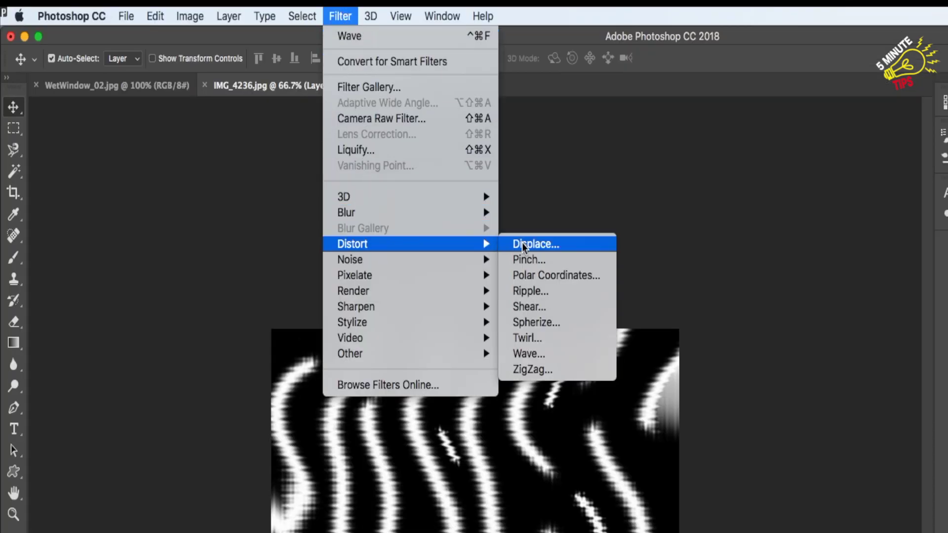
left_click(562, 295)
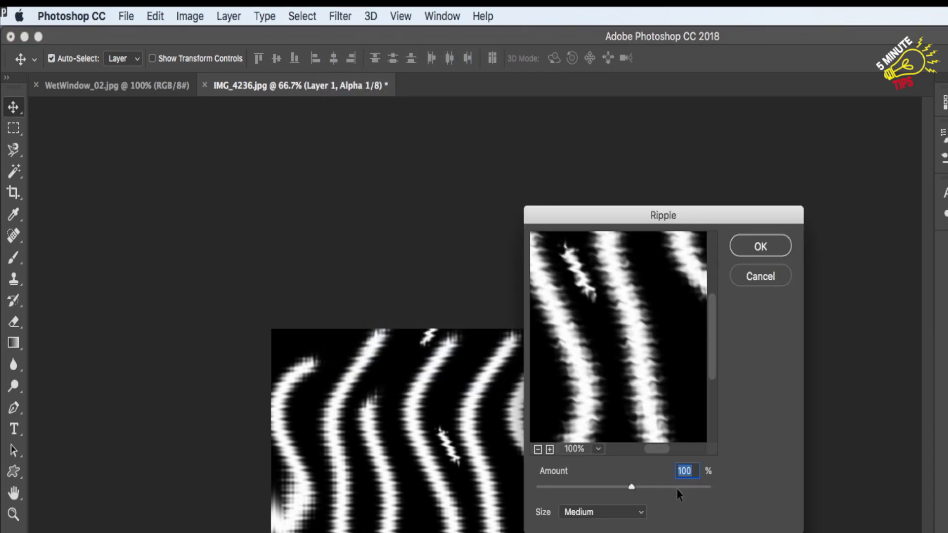
left_click(582, 515)
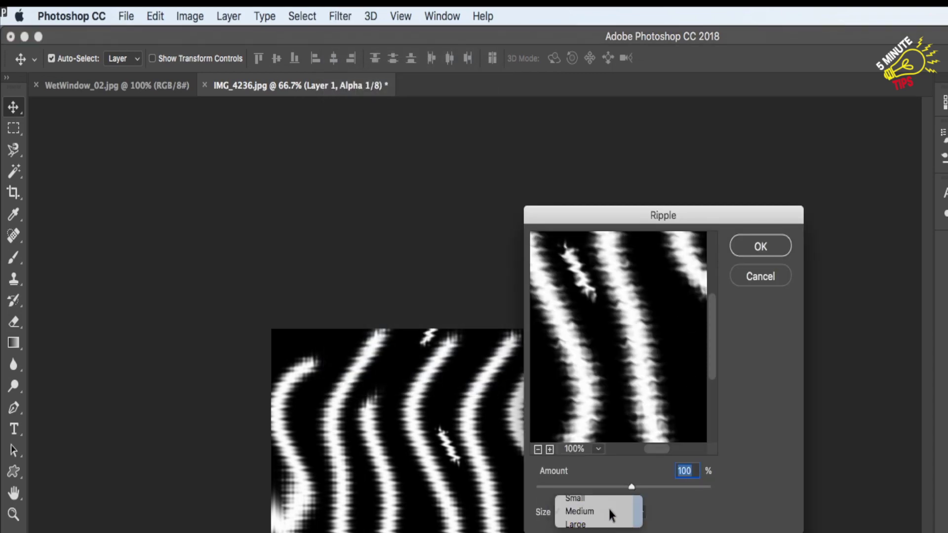
left_click(608, 509)
left_click_drag(631, 489, 534, 500)
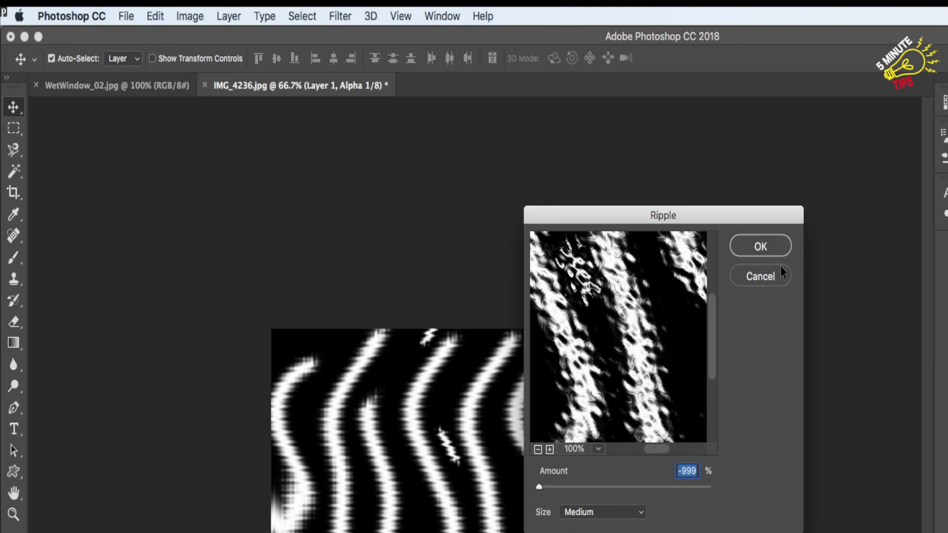
left_click(778, 250)
left_click(774, 247)
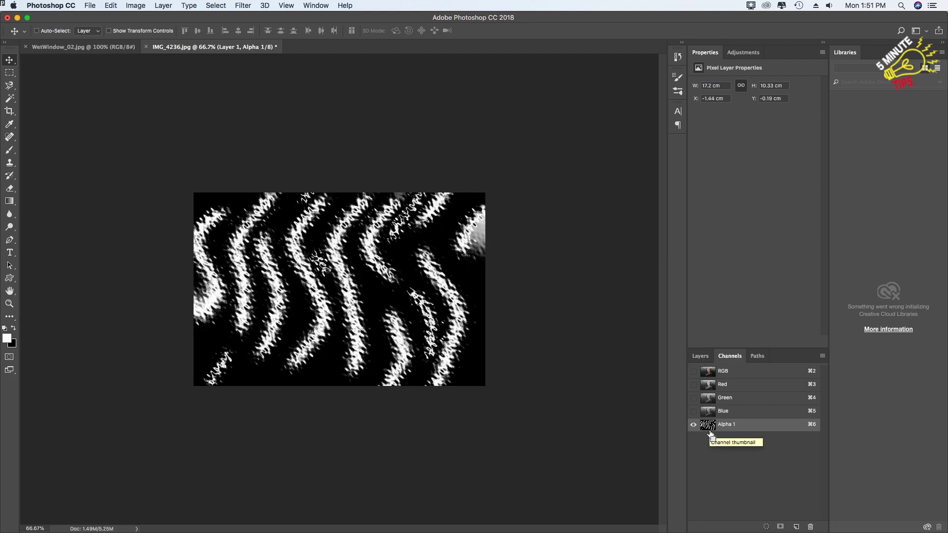
Step: Load the Alpha 1 channel as a selection, show the RGB composite again and use the selection as the Background copy layer's mask
left_click(710, 430, "super")
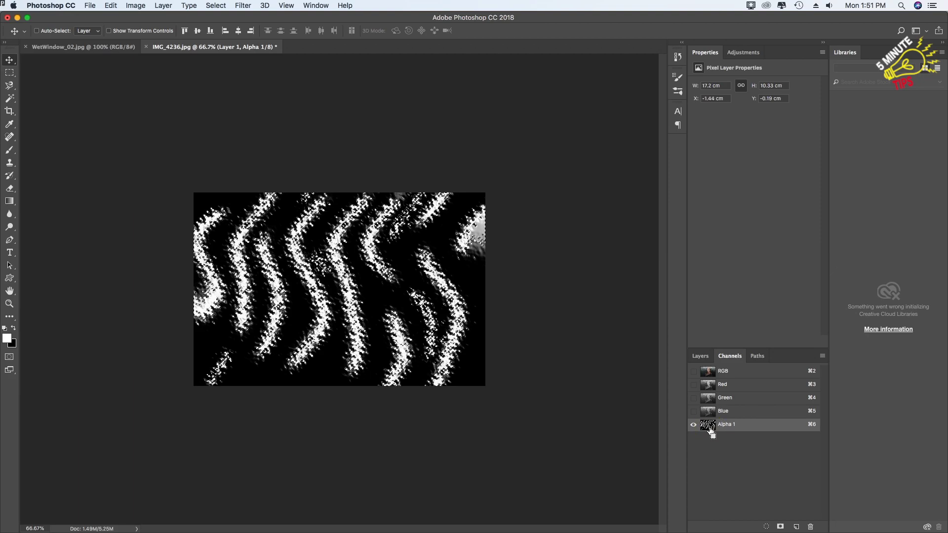
left_click(694, 372)
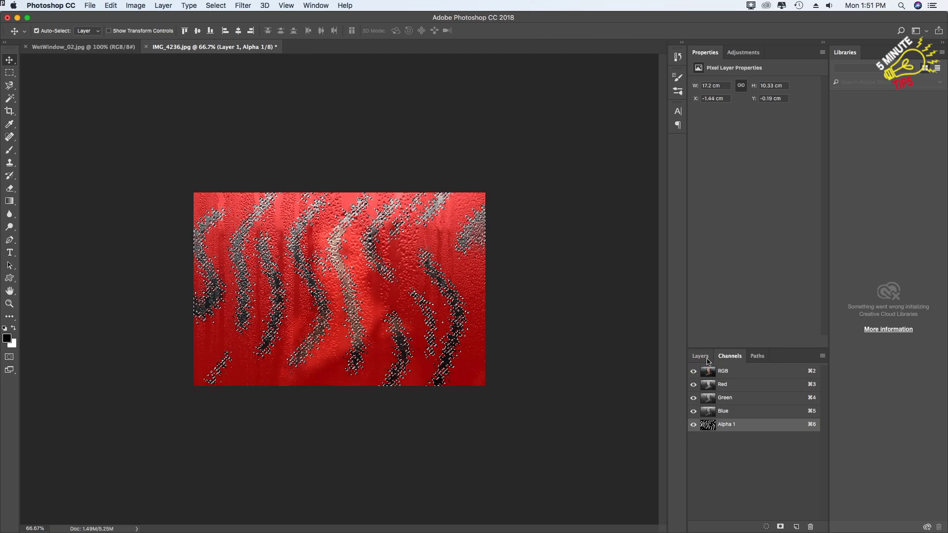
left_click(701, 357)
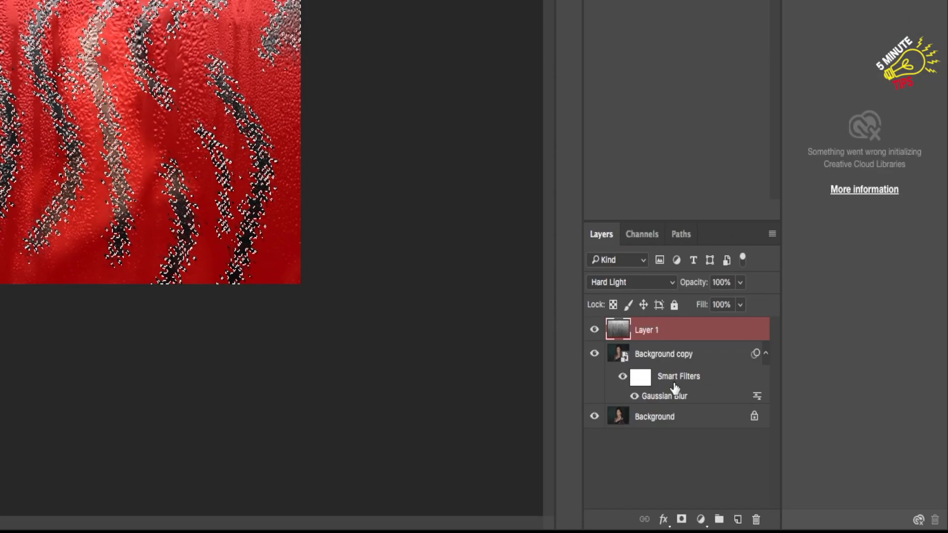
left_click(679, 355)
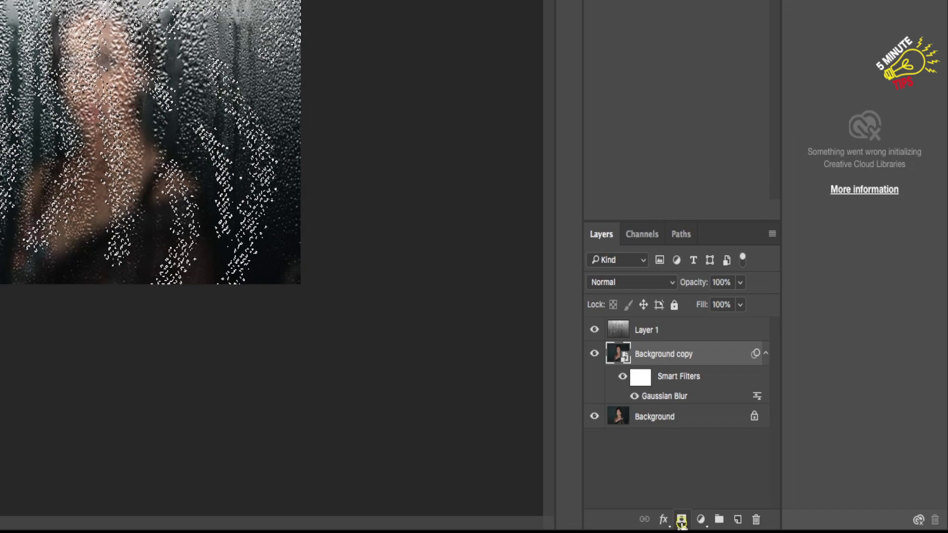
left_click(681, 519)
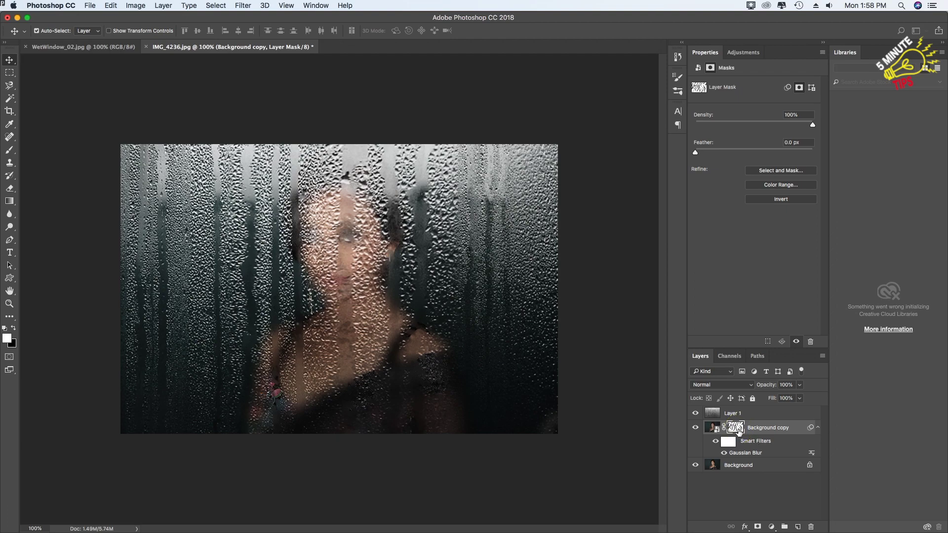
Step: Disable and re-enable the Background copy's layer mask to compare the portrait with and without the streaks
right_click(738, 427)
left_click(768, 435)
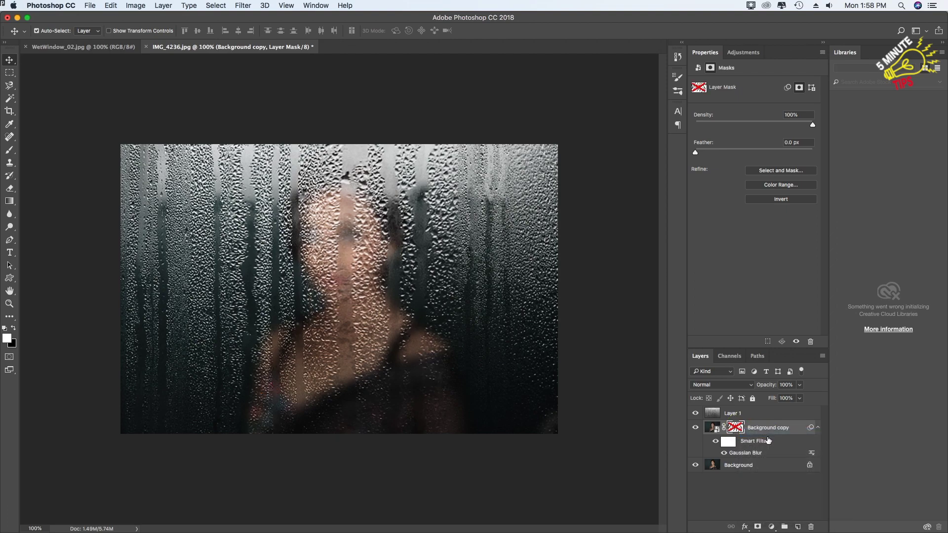
right_click(738, 427)
left_click(768, 431)
Step: Add a Brightness/Contrast adjustment layer above the wet-glass texture in Layer 1 and increase its contrast
left_click(739, 419)
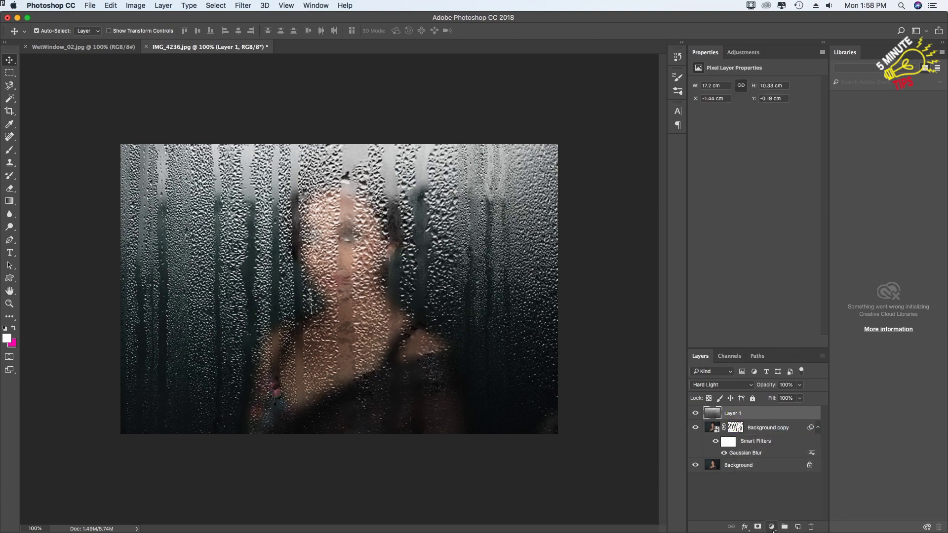
left_click(771, 527)
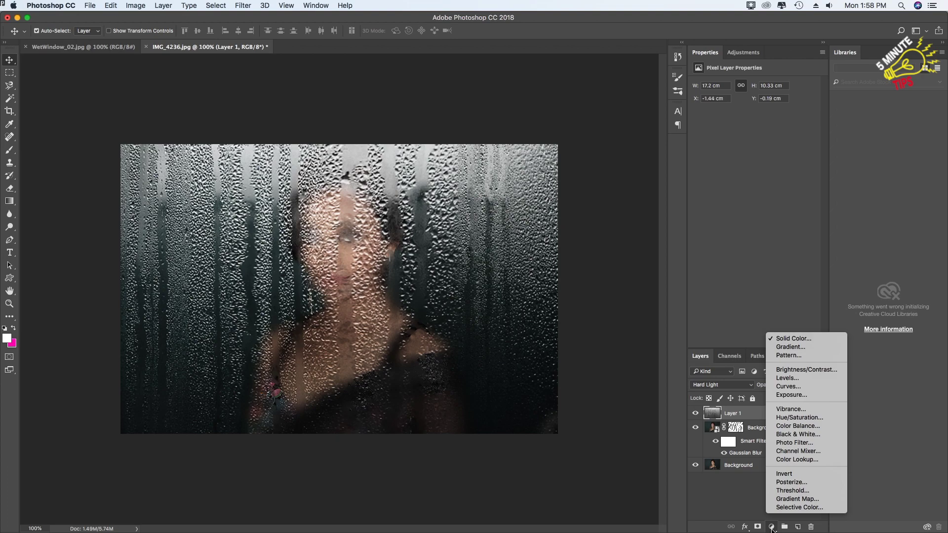
left_click(840, 372)
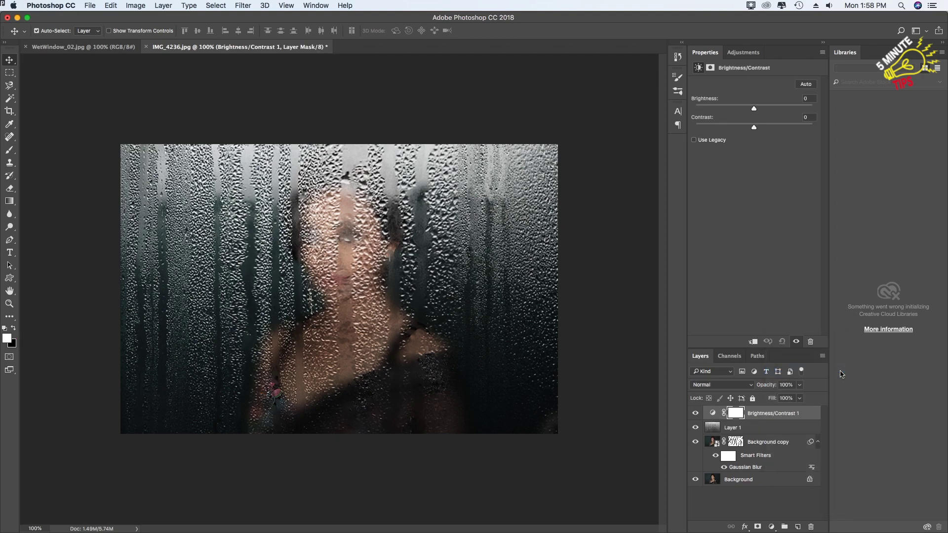
left_click_drag(754, 128, 788, 128)
left_click_drag(744, 134, 755, 109)
Step: Add a Color Lookup adjustment with the FallColors.look 3D LUT and clip it to the Brightness/Contrast layer
left_click(771, 527)
left_click(820, 460)
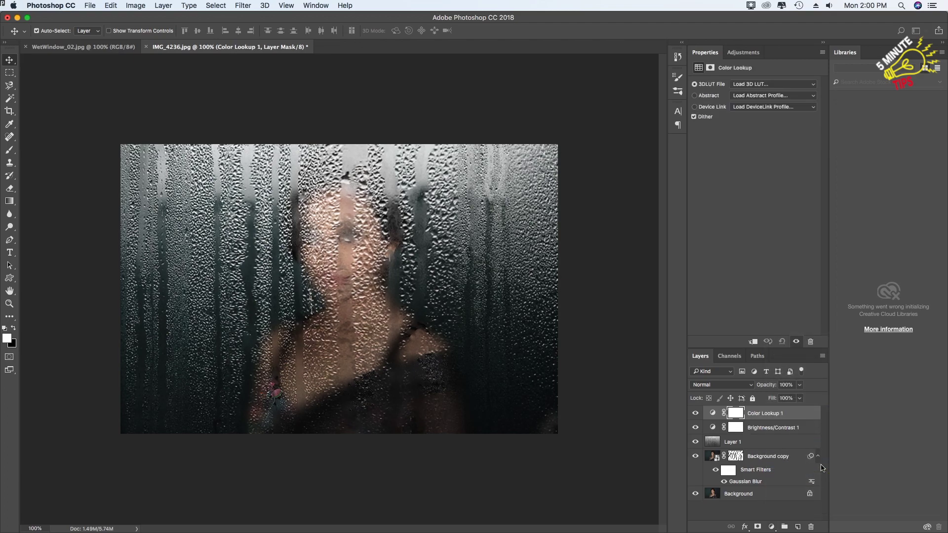
left_click(773, 86)
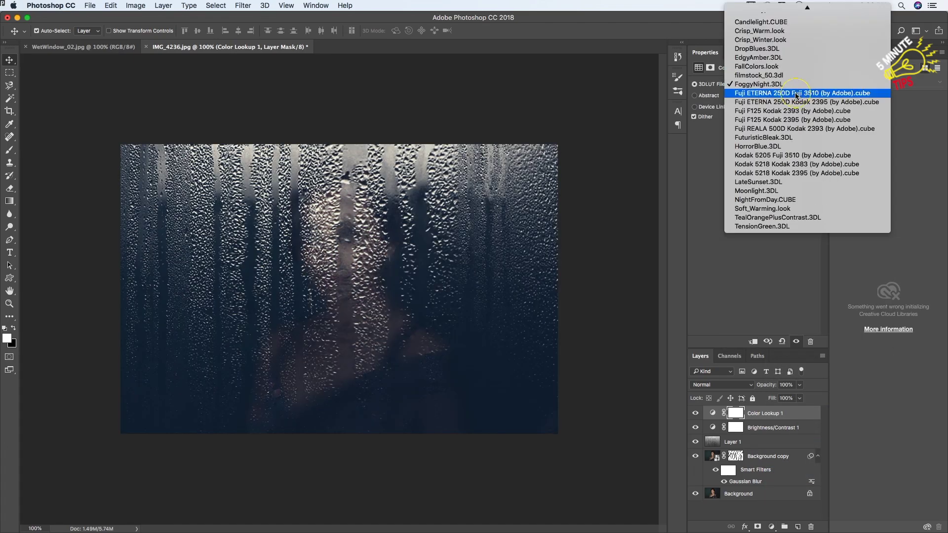
left_click(798, 93)
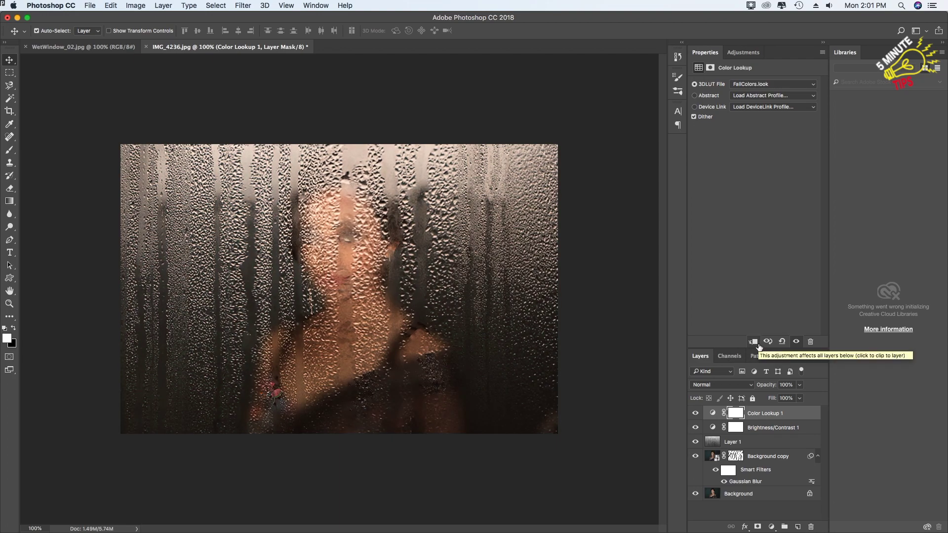
left_click(753, 342)
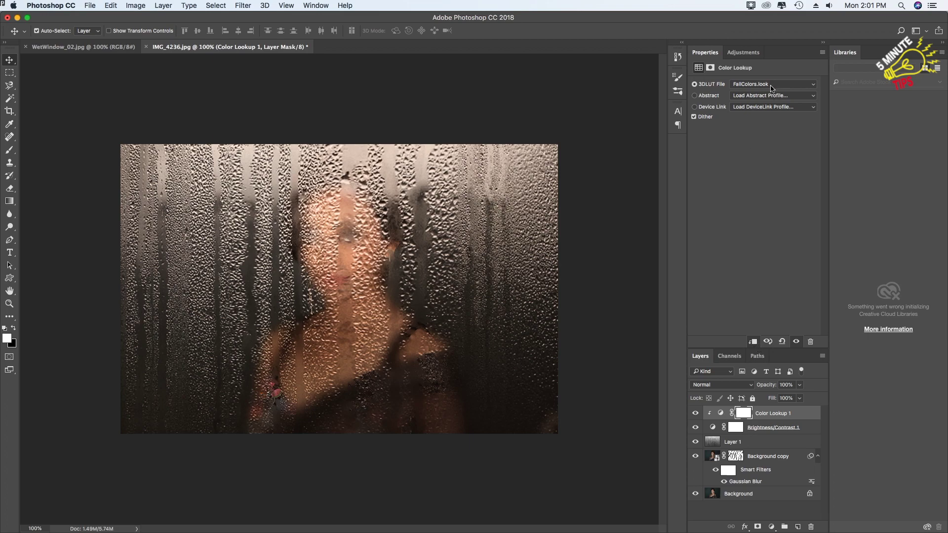
Step: Add a second, unclipped Color Lookup adjustment with the Crisp_Winter.look 3D LUT and reduce its opacity to 67%
left_click(771, 527)
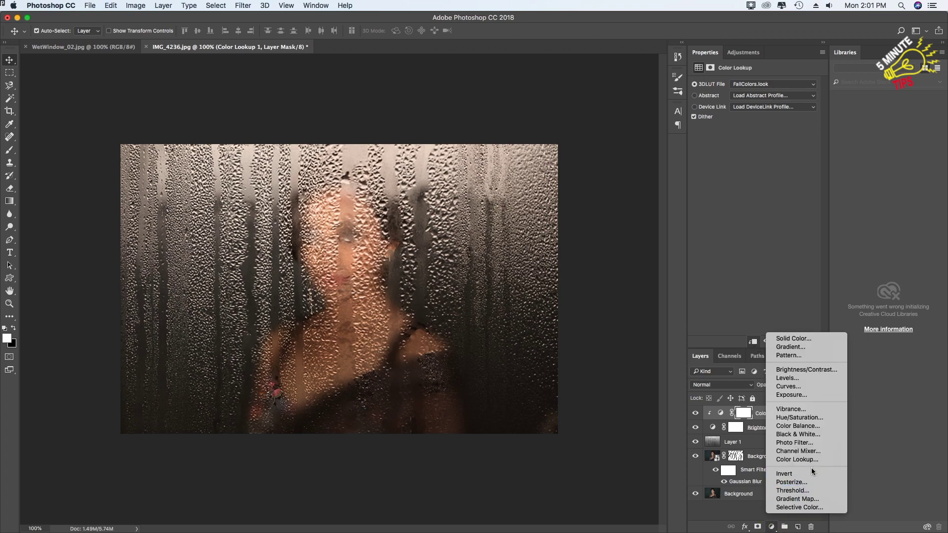
left_click(794, 459)
key("super+alt+g")
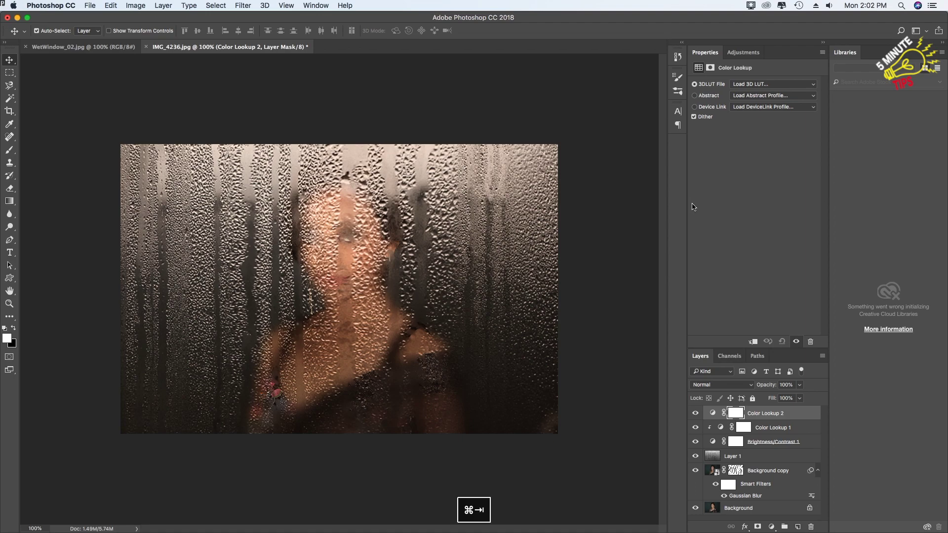
left_click(753, 86)
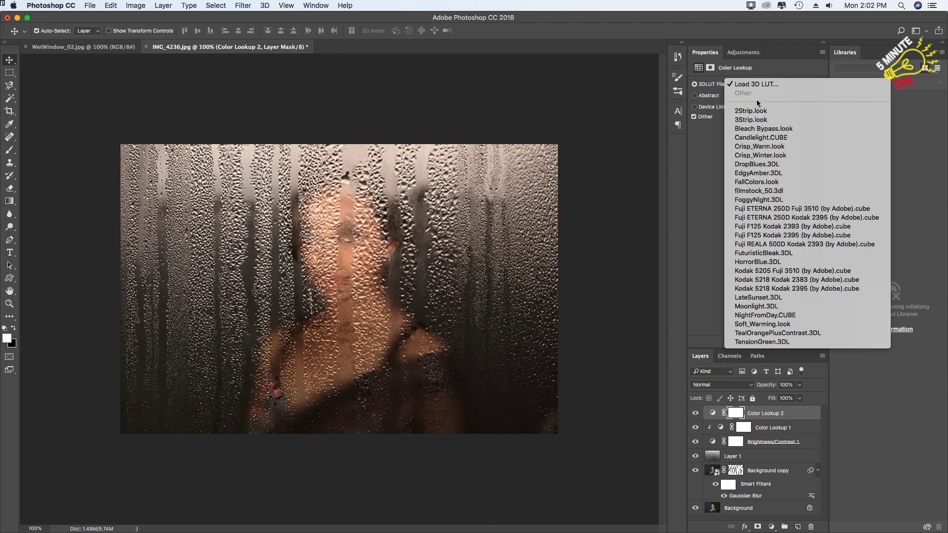
left_click(760, 155)
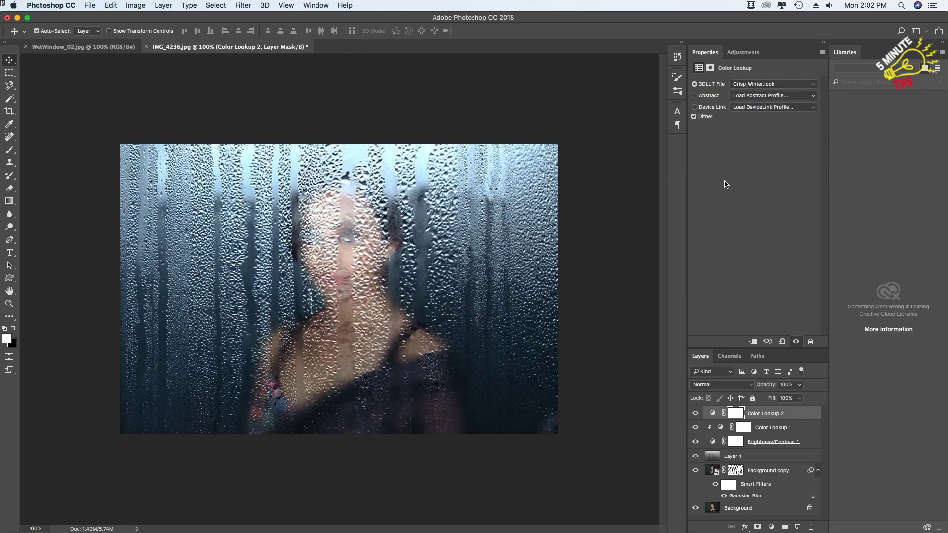
left_click_drag(765, 390, 758, 393)
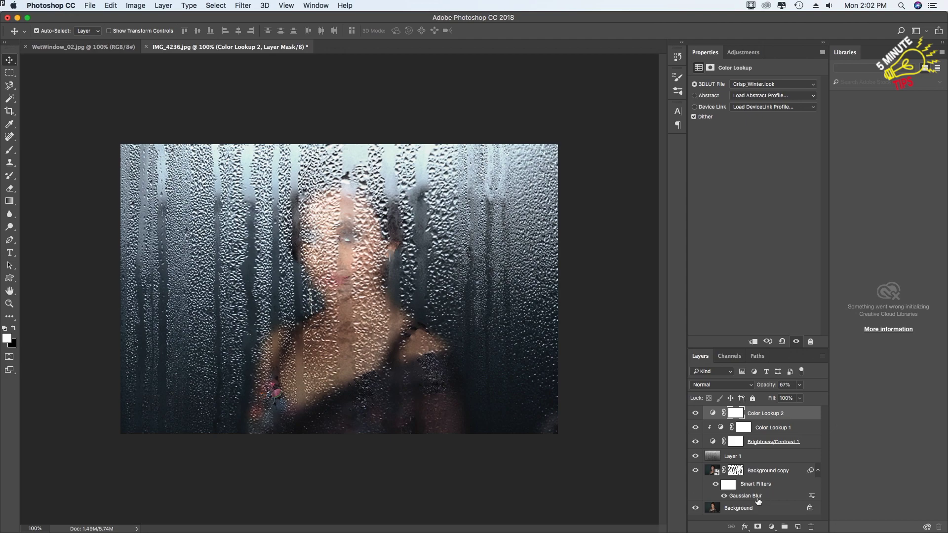
Step: Lower the opacity of the blurred Background copy layer so more of the sharp portrait shows through
left_click(767, 472)
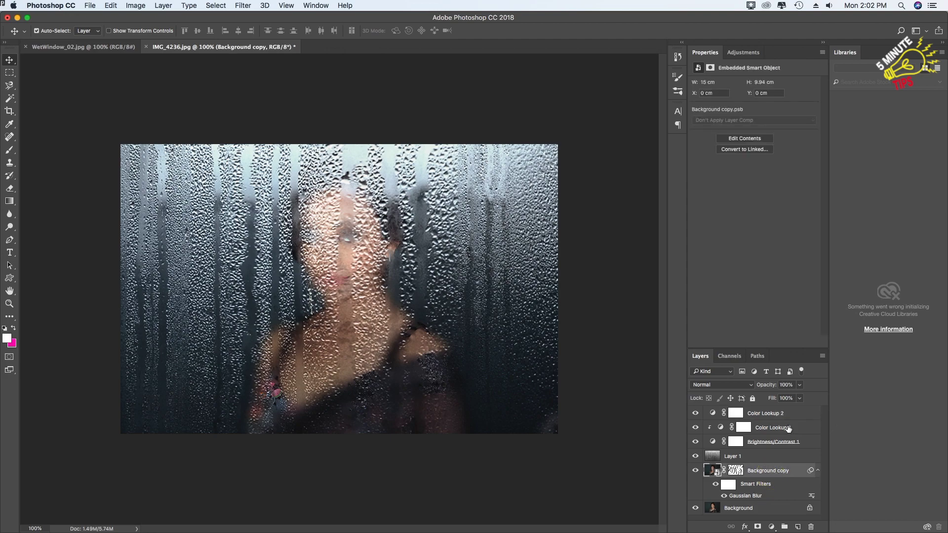
left_click(764, 390)
left_click_drag(764, 390, 744, 398)
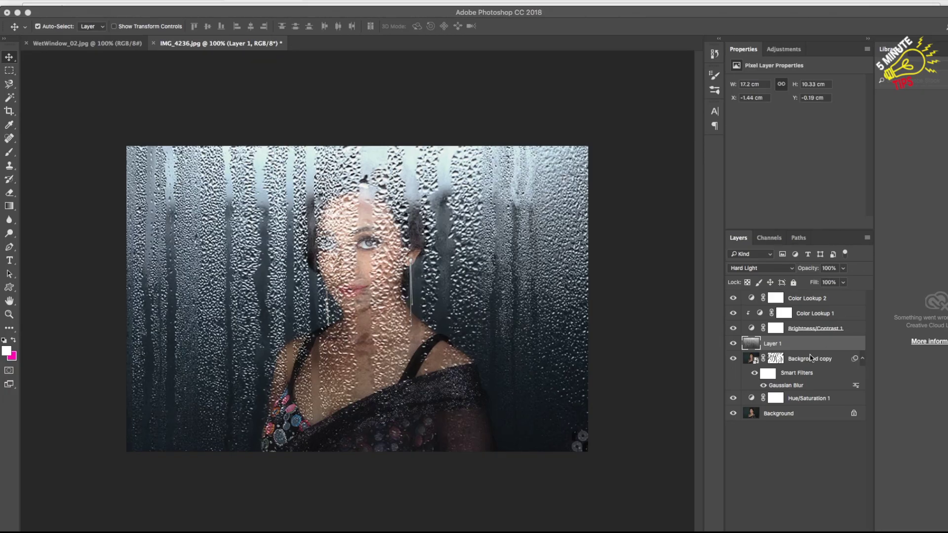
Step: Lower the opacity of the wet-glass texture in Layer 1 to soften the droplets
left_click(803, 443)
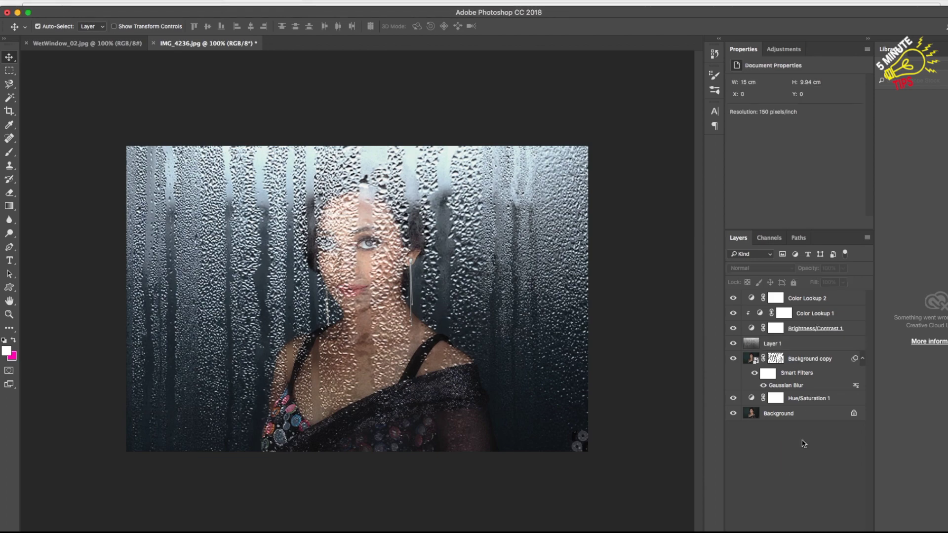
left_click(808, 346)
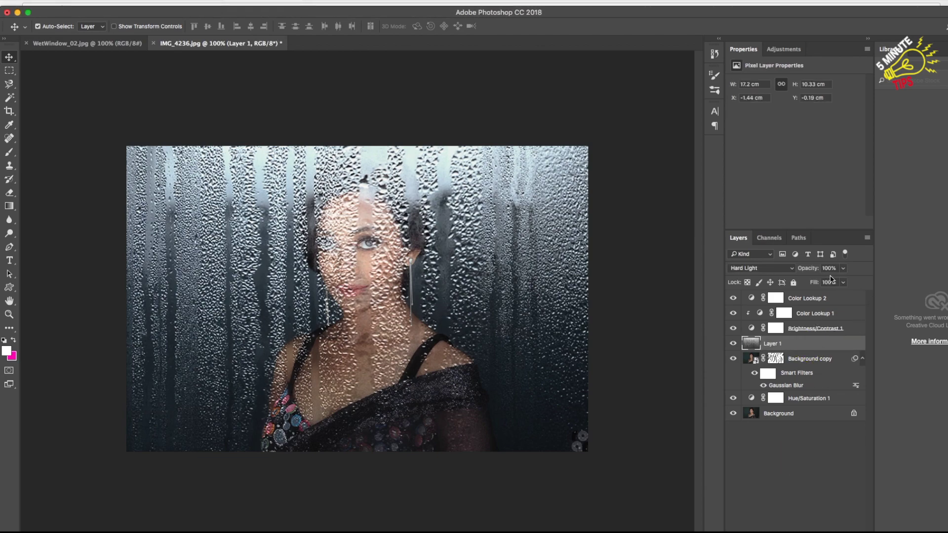
left_click_drag(814, 269, 804, 273)
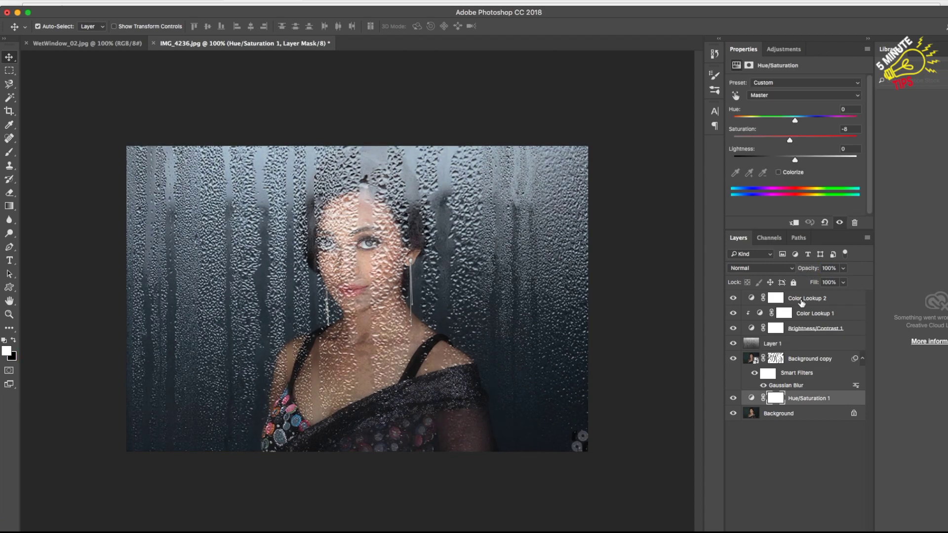
Step: Group all layers from Hue/Saturation 1 to Color Lookup 2, and toggle the group's visibility to compare with the original portrait
left_click(801, 303, "shift")
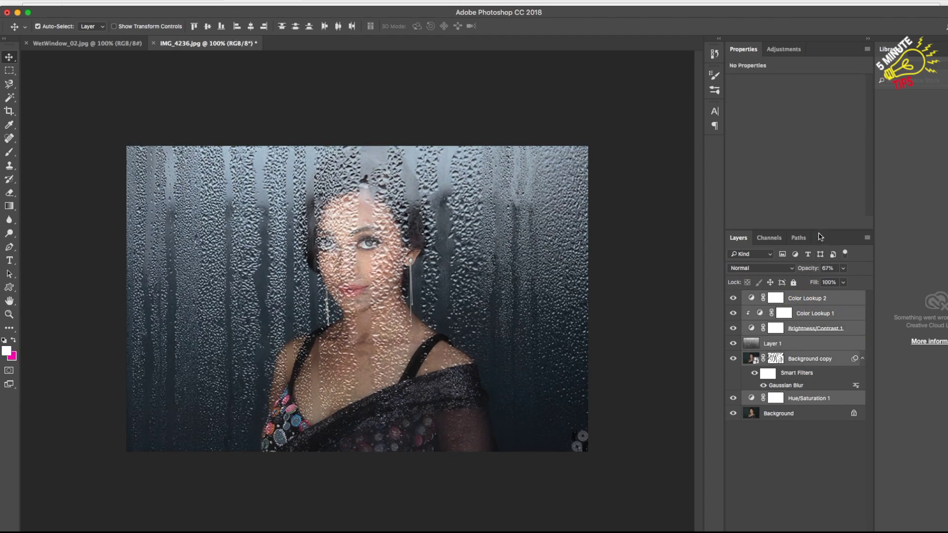
left_click_drag(820, 238, 798, 198)
left_click_drag(799, 198, 824, 204)
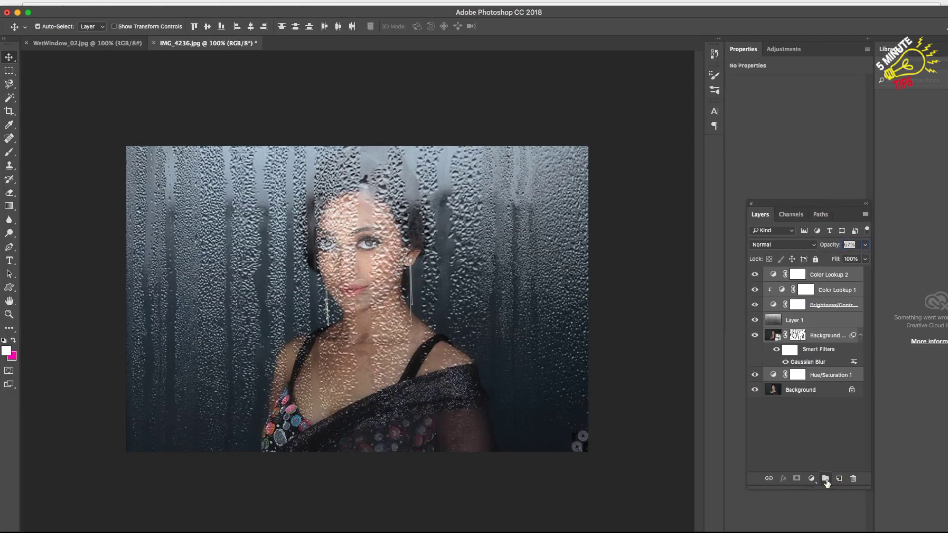
left_click(826, 479)
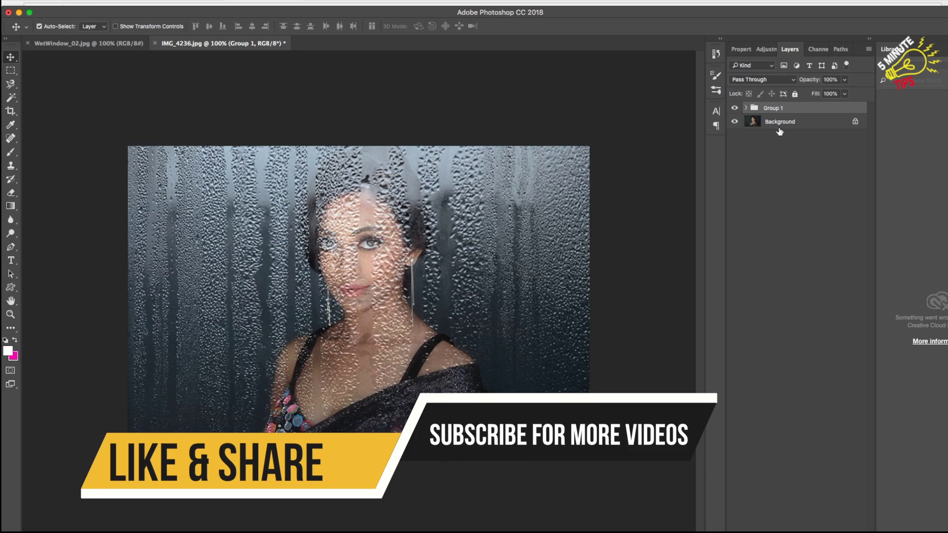
left_click(735, 108)
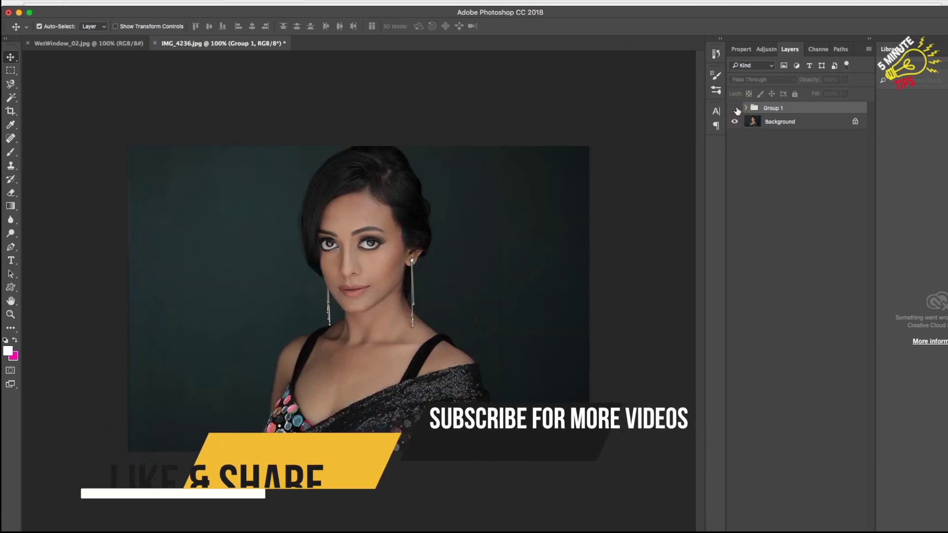
left_click(736, 109)
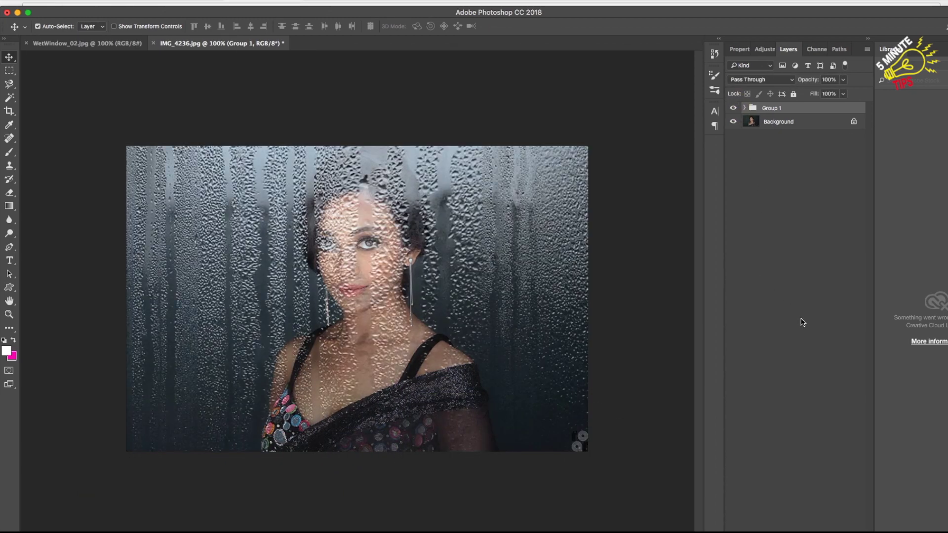